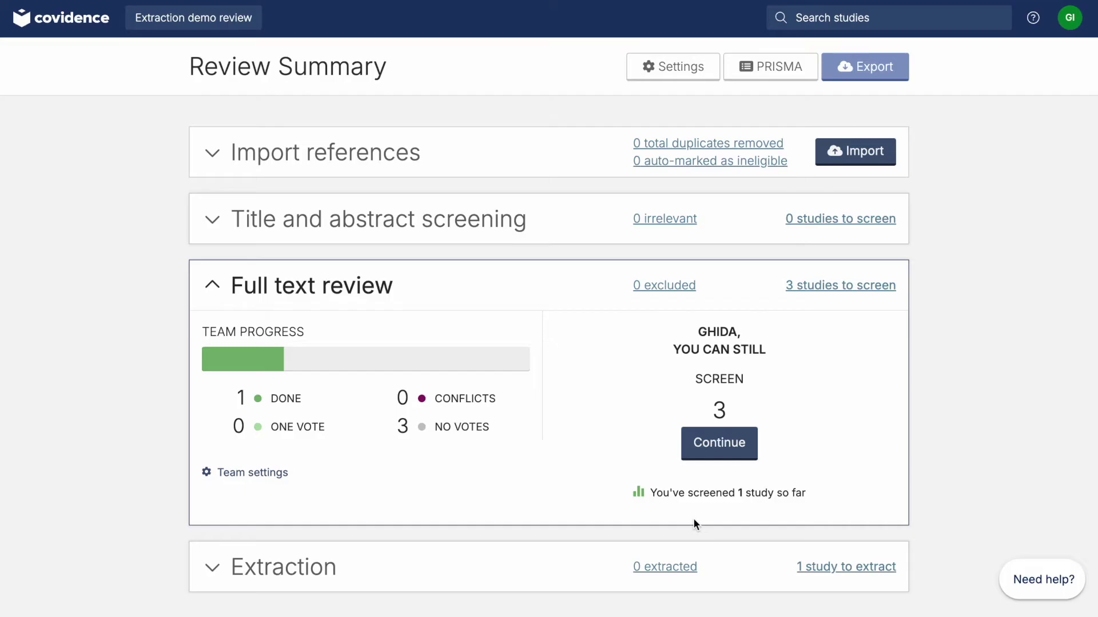
Step: Expand the Extraction stage progress and go to the studies awaiting extraction
{"action": "scroll", "coordinate": [659, 561], "scroll_direction": "down", "scroll_amount": 1}
{"action": "left_click", "coordinate": [592, 530]}
{"action": "scroll", "coordinate": [588, 530], "scroll_direction": "down", "scroll_amount": 3}
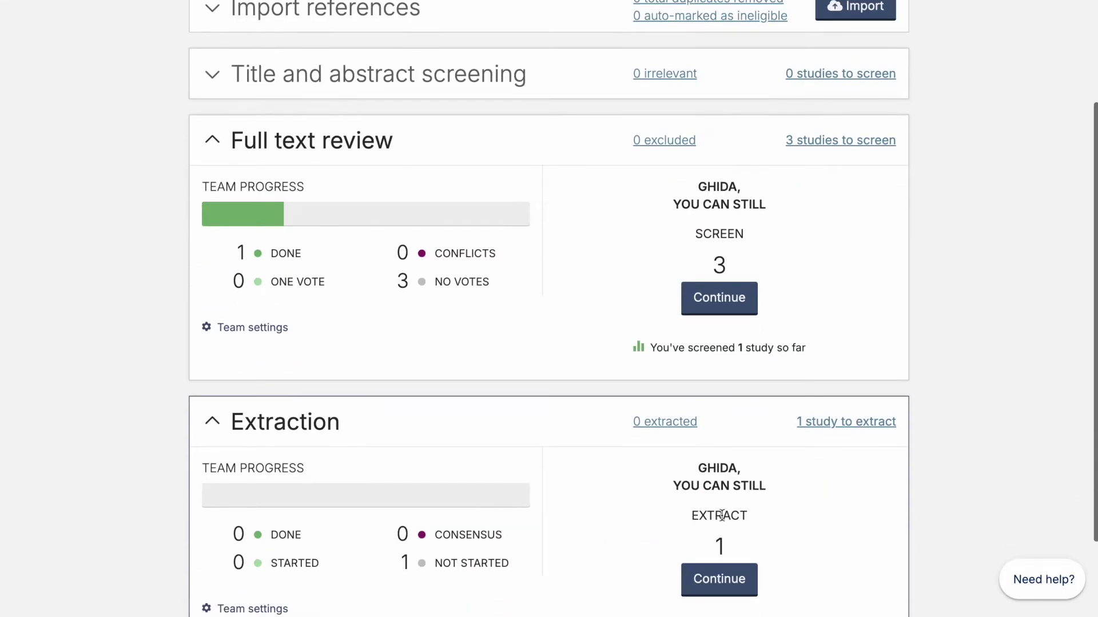
{"action": "scroll", "coordinate": [773, 558], "scroll_direction": "down", "scroll_amount": 2}
{"action": "left_click", "coordinate": [719, 480]}
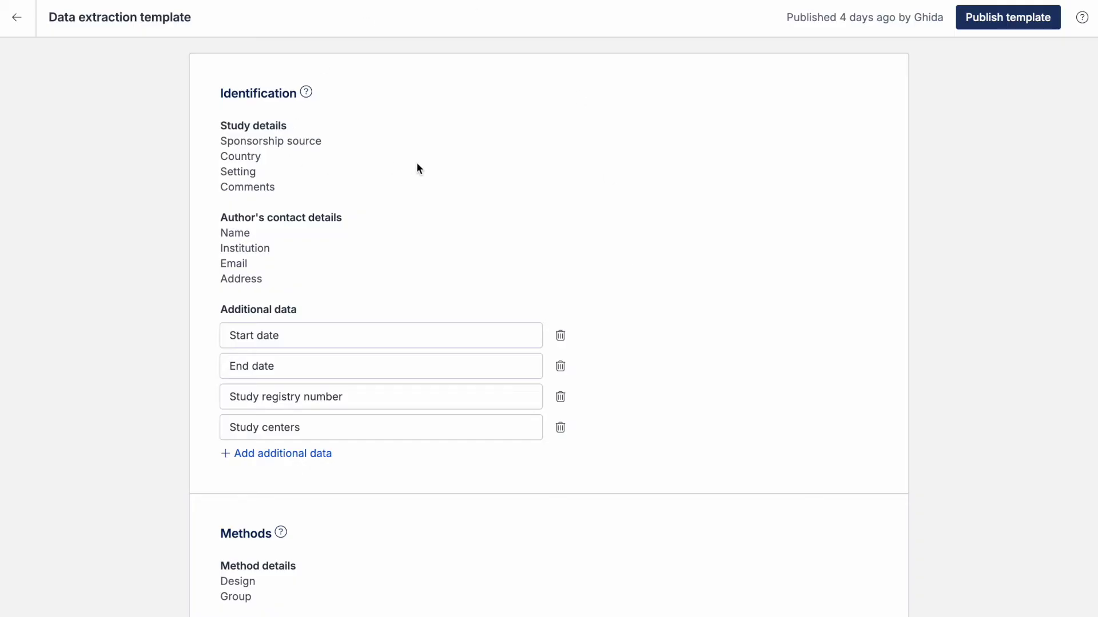
Step: Scroll through the extraction template's sections to review them
{"action": "scroll", "coordinate": [444, 382], "scroll_direction": "down", "scroll_amount": 4}
{"action": "scroll", "coordinate": [368, 457], "scroll_direction": "down", "scroll_amount": 2}
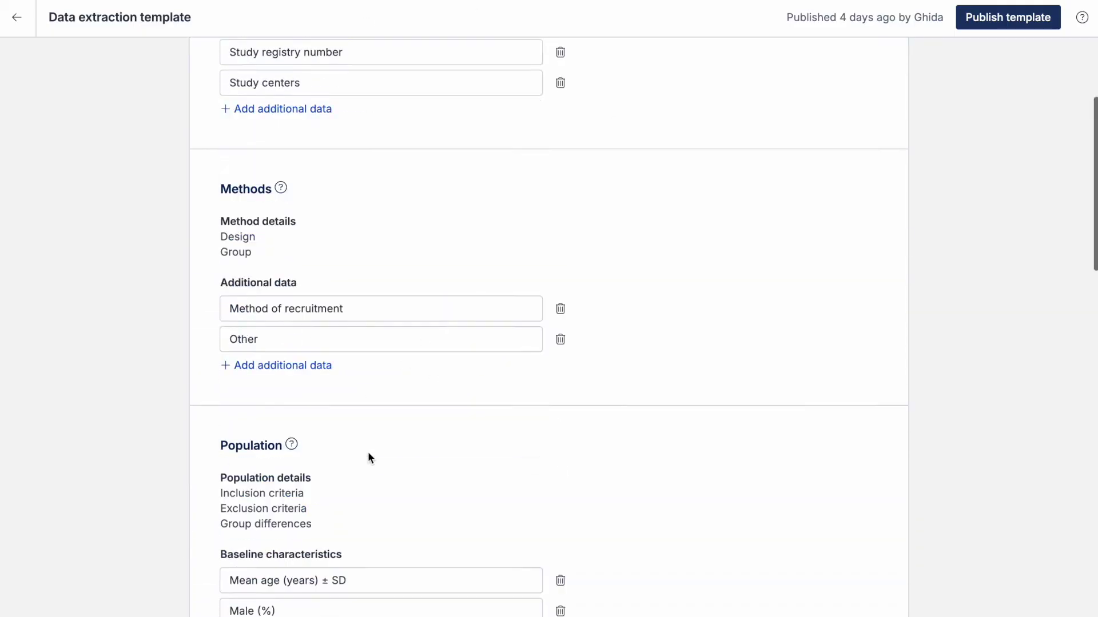
{"action": "scroll", "coordinate": [366, 463], "scroll_direction": "down", "scroll_amount": 1}
{"action": "scroll", "coordinate": [362, 480], "scroll_direction": "down", "scroll_amount": 1}
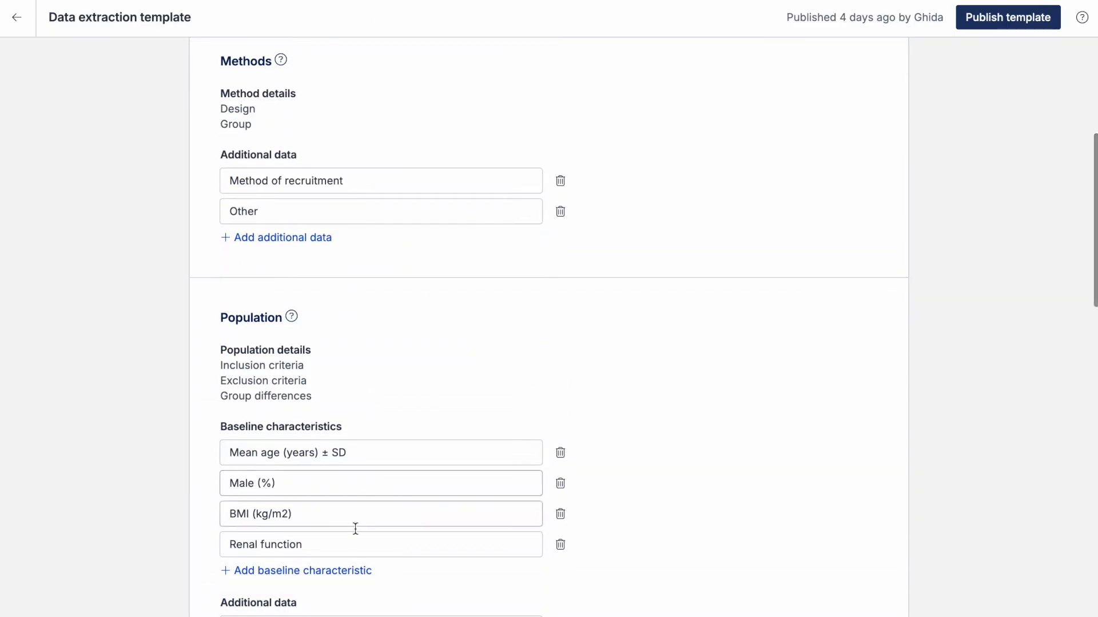
{"action": "scroll", "coordinate": [355, 529], "scroll_direction": "down", "scroll_amount": 4}
{"action": "scroll", "coordinate": [356, 527], "scroll_direction": "down", "scroll_amount": 3}
{"action": "scroll", "coordinate": [353, 506], "scroll_direction": "down", "scroll_amount": 3}
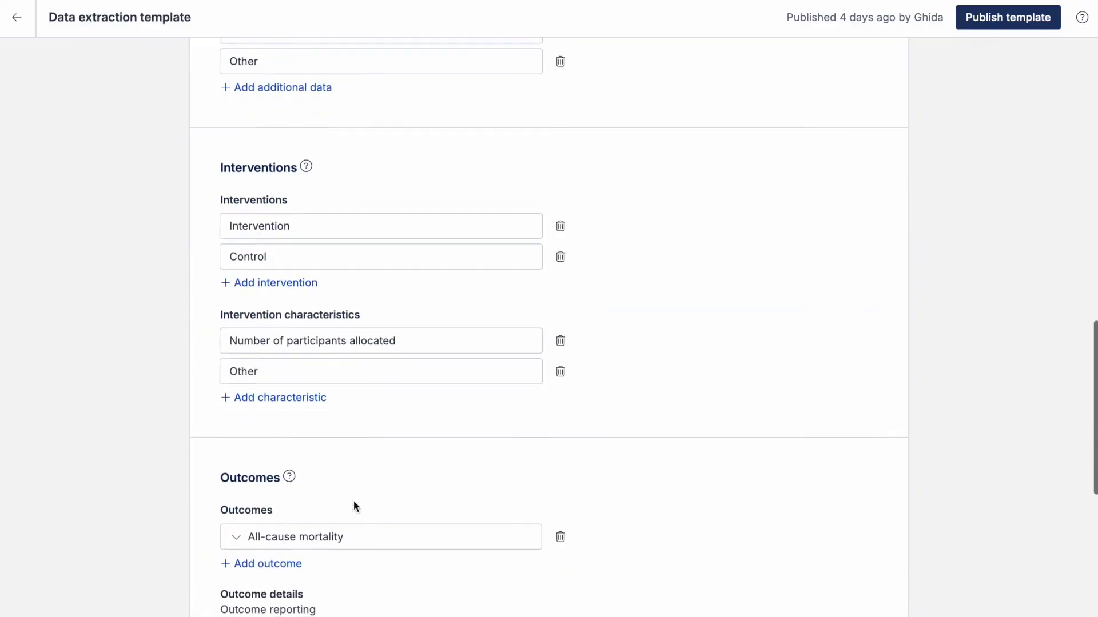
{"action": "scroll", "coordinate": [353, 500], "scroll_direction": "down", "scroll_amount": 2}
{"action": "scroll", "coordinate": [444, 363], "scroll_direction": "up", "scroll_amount": 12}
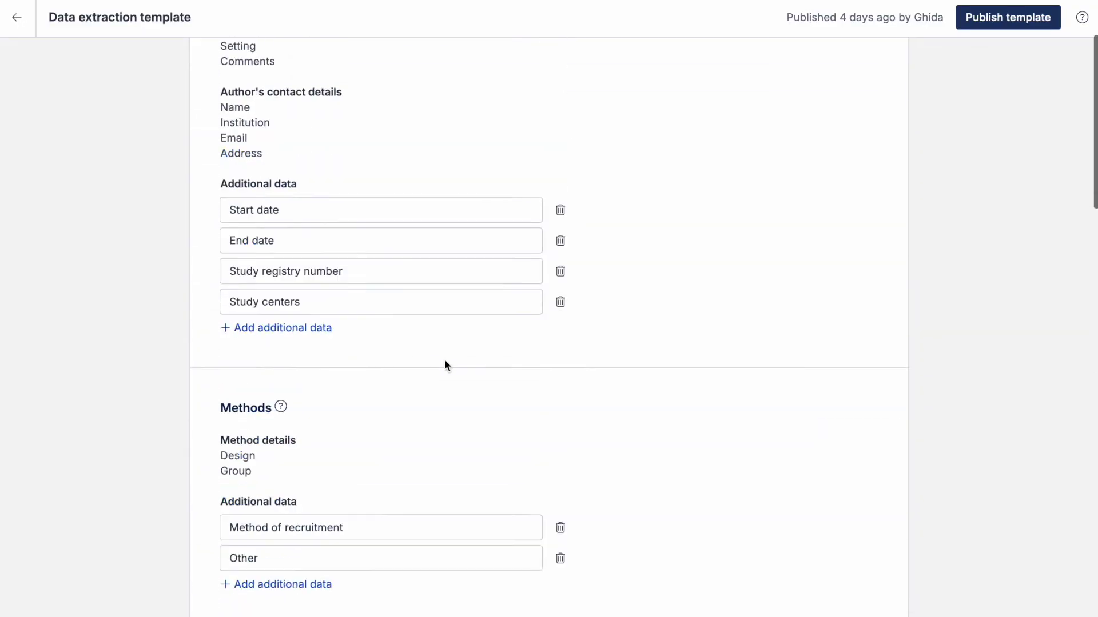
{"action": "scroll", "coordinate": [445, 362], "scroll_direction": "up", "scroll_amount": 2}
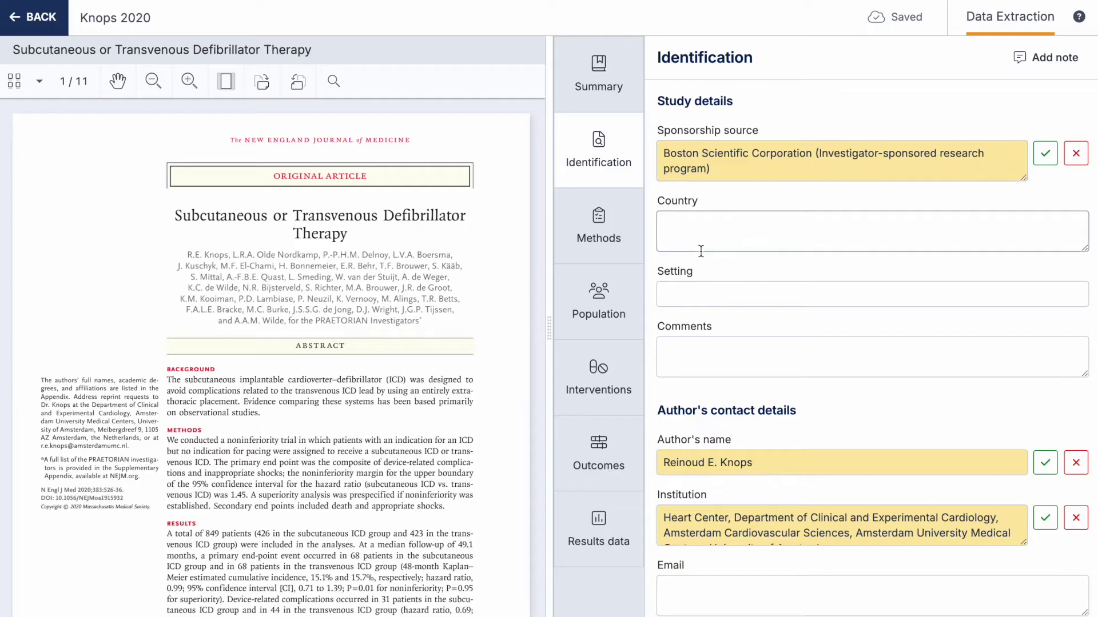
{"action": "scroll", "coordinate": [707, 411], "scroll_direction": "down", "scroll_amount": 1}
{"action": "scroll", "coordinate": [708, 411], "scroll_direction": "down", "scroll_amount": 3}
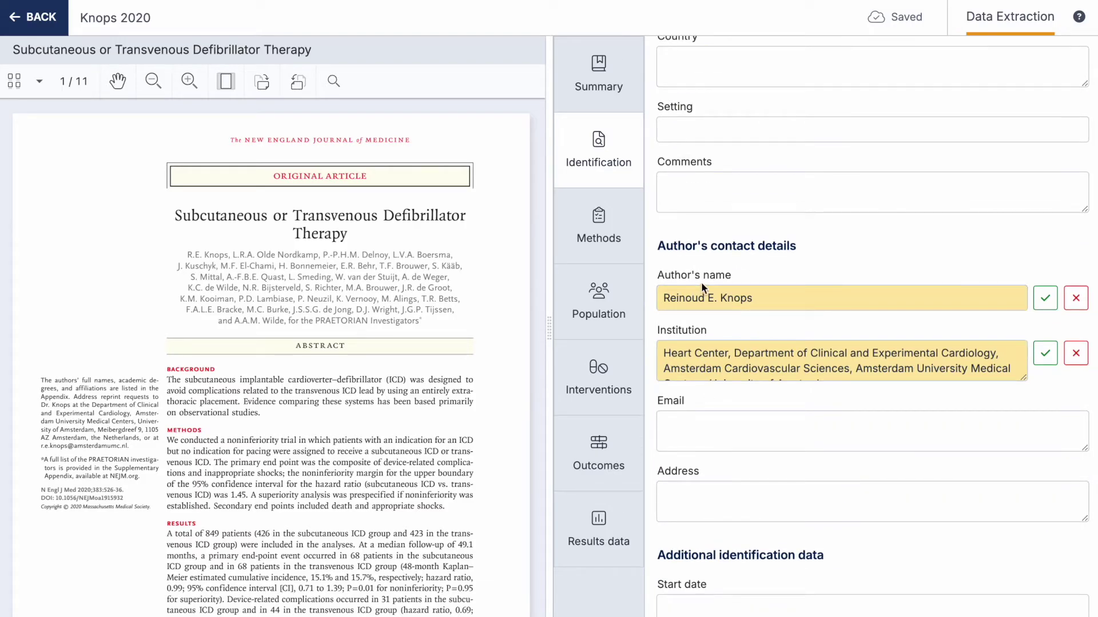
{"action": "scroll", "coordinate": [701, 360], "scroll_direction": "down", "scroll_amount": 1}
{"action": "scroll", "coordinate": [693, 565], "scroll_direction": "down", "scroll_amount": 3}
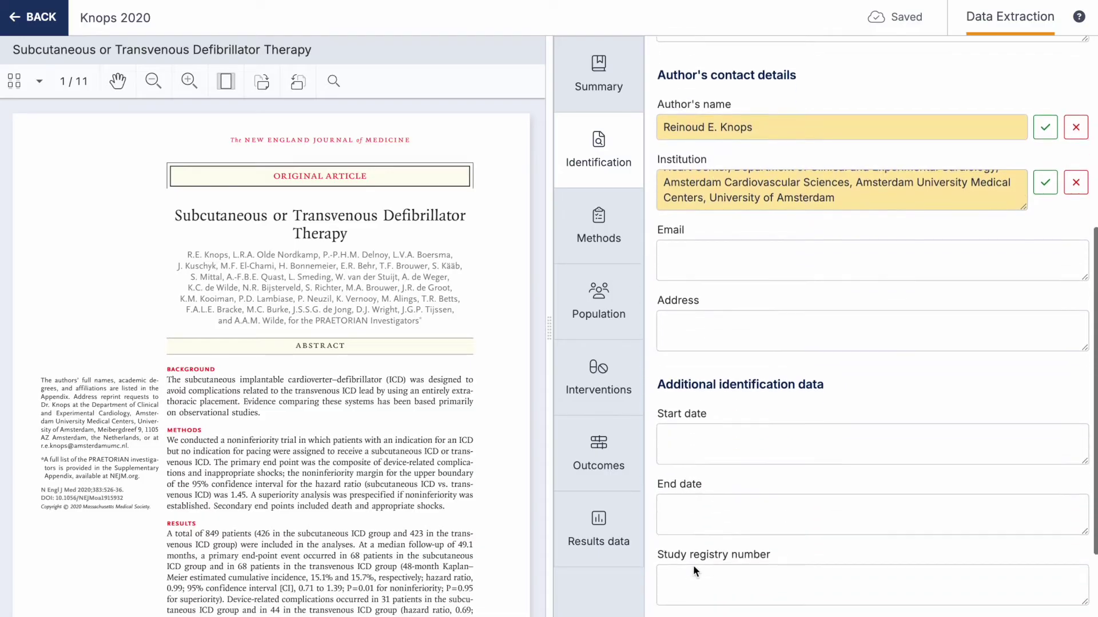
{"action": "scroll", "coordinate": [693, 565], "scroll_direction": "down", "scroll_amount": 2}
{"action": "scroll", "coordinate": [704, 384], "scroll_direction": "up", "scroll_amount": 2}
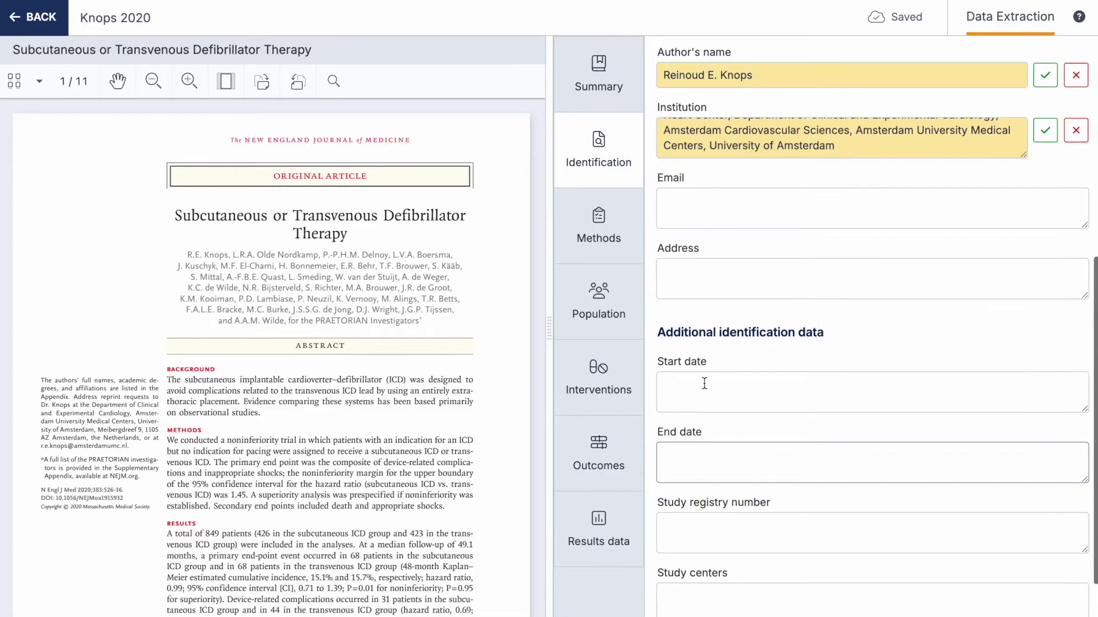
{"action": "scroll", "coordinate": [704, 384], "scroll_direction": "up", "scroll_amount": 3}
{"action": "scroll", "coordinate": [704, 383], "scroll_direction": "up", "scroll_amount": 1}
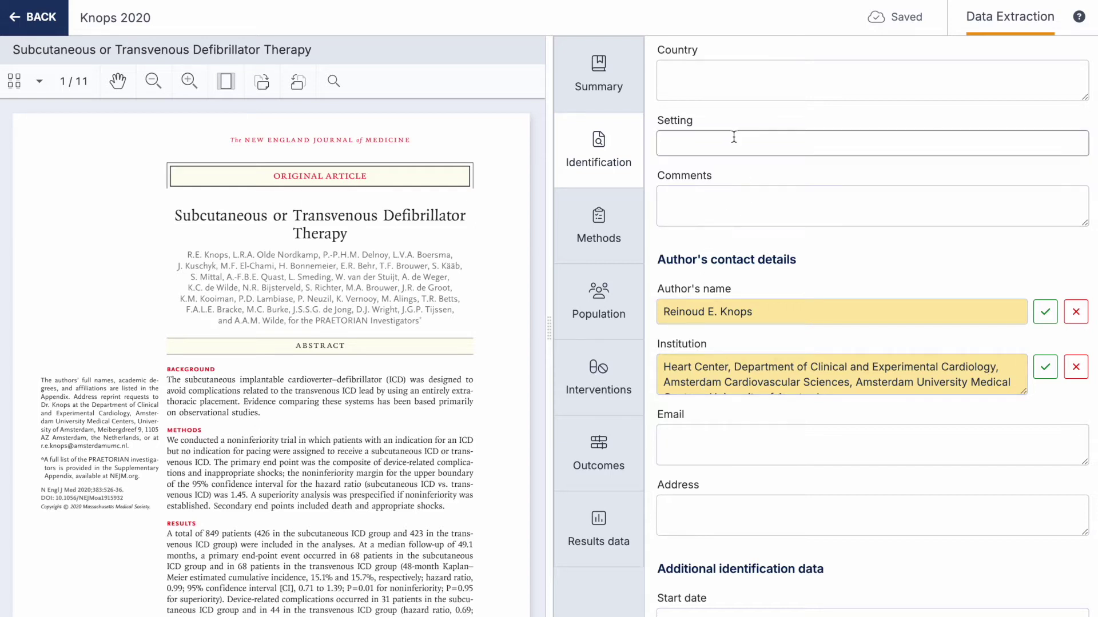
{"action": "scroll", "coordinate": [701, 198], "scroll_direction": "up", "scroll_amount": 3}
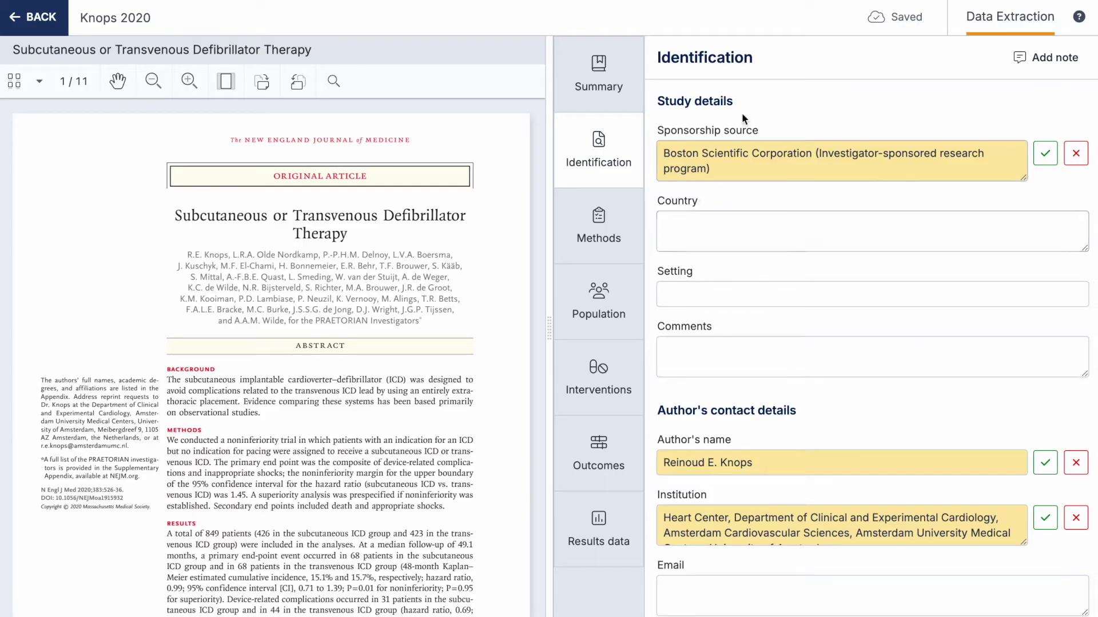
{"action": "left_click", "coordinate": [904, 169]}
{"action": "left_click", "coordinate": [1092, 170]}
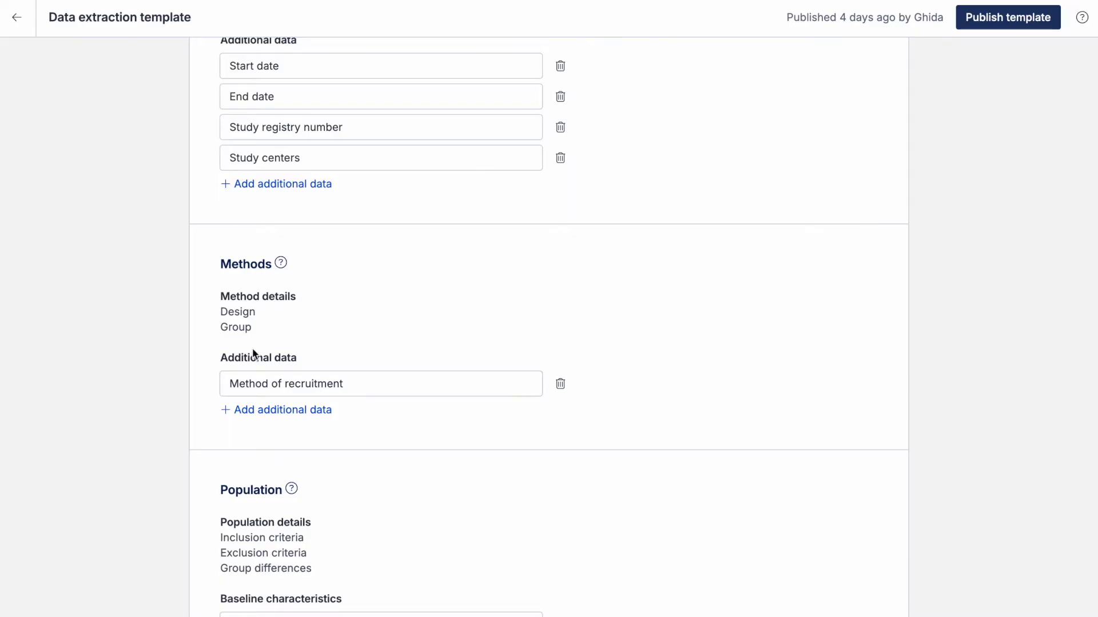
Step: Add an 'Other' field to Methods additional data and review the Methods guidance
{"action": "left_click", "coordinate": [309, 410]}
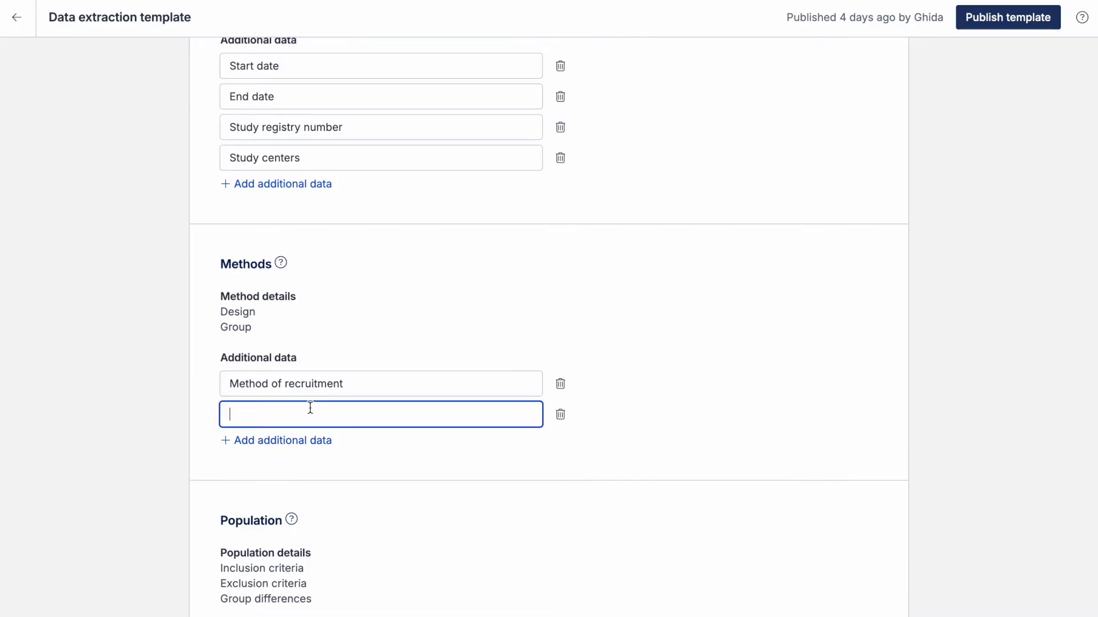
{"action": "type", "text": "Oth"}
{"action": "left_click", "coordinate": [331, 454]}
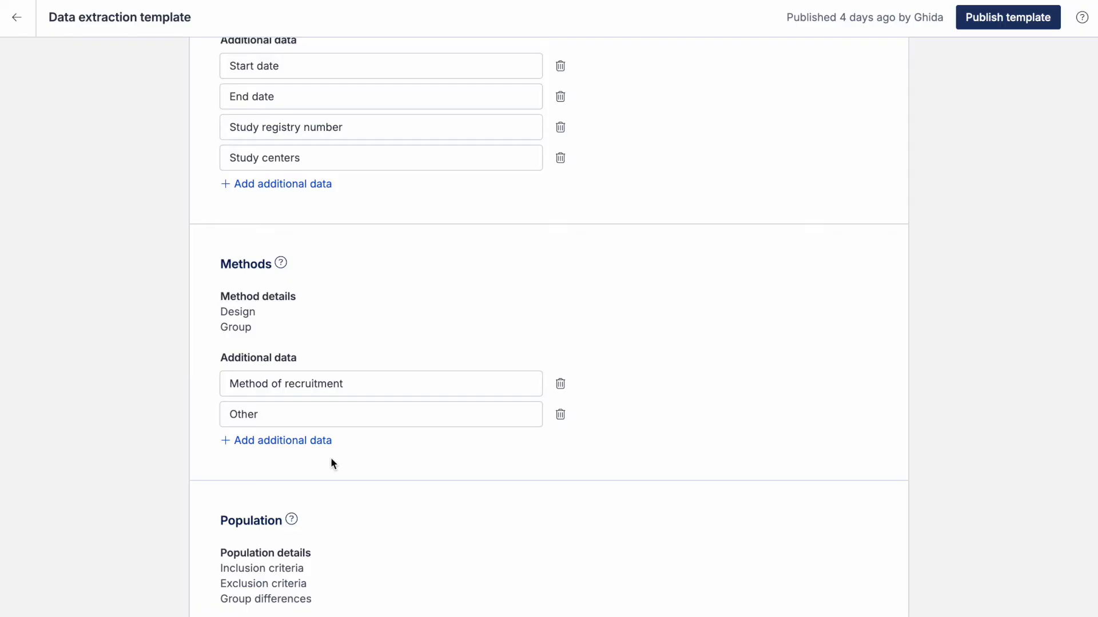
{"action": "left_click", "coordinate": [282, 266]}
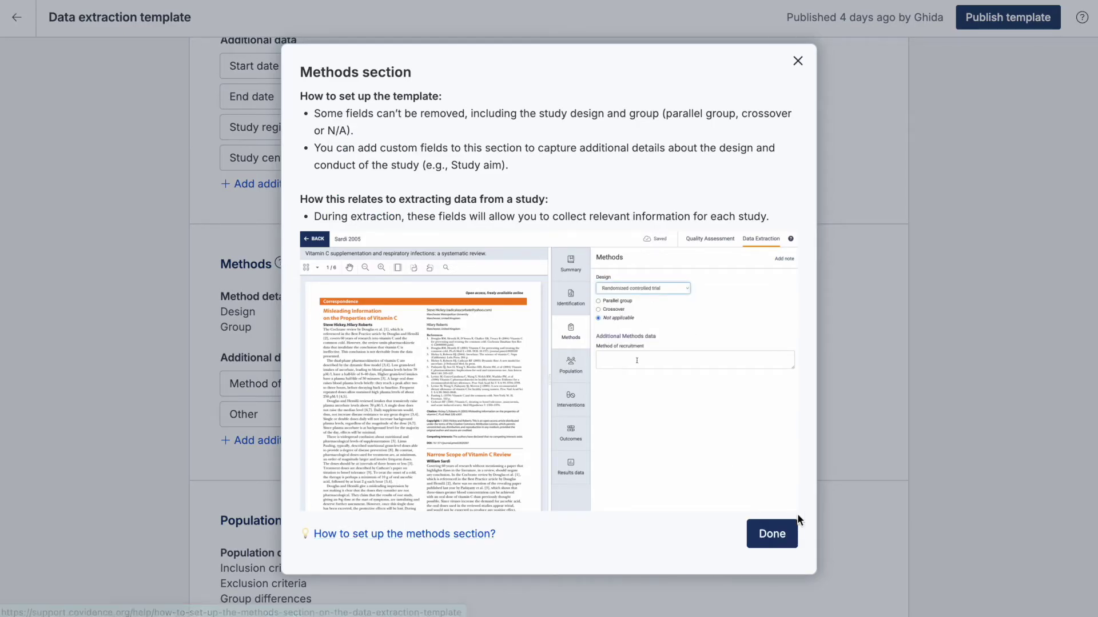
{"action": "left_click", "coordinate": [791, 531]}
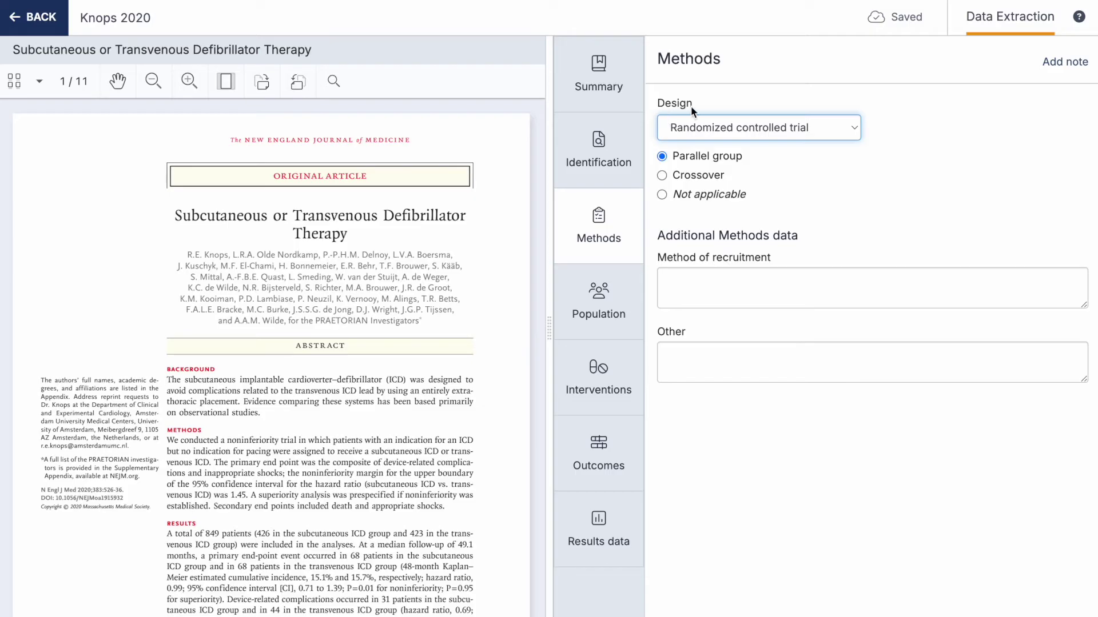
Step: Check the study design options, keeping Randomized controlled trial
{"action": "left_click", "coordinate": [688, 123]}
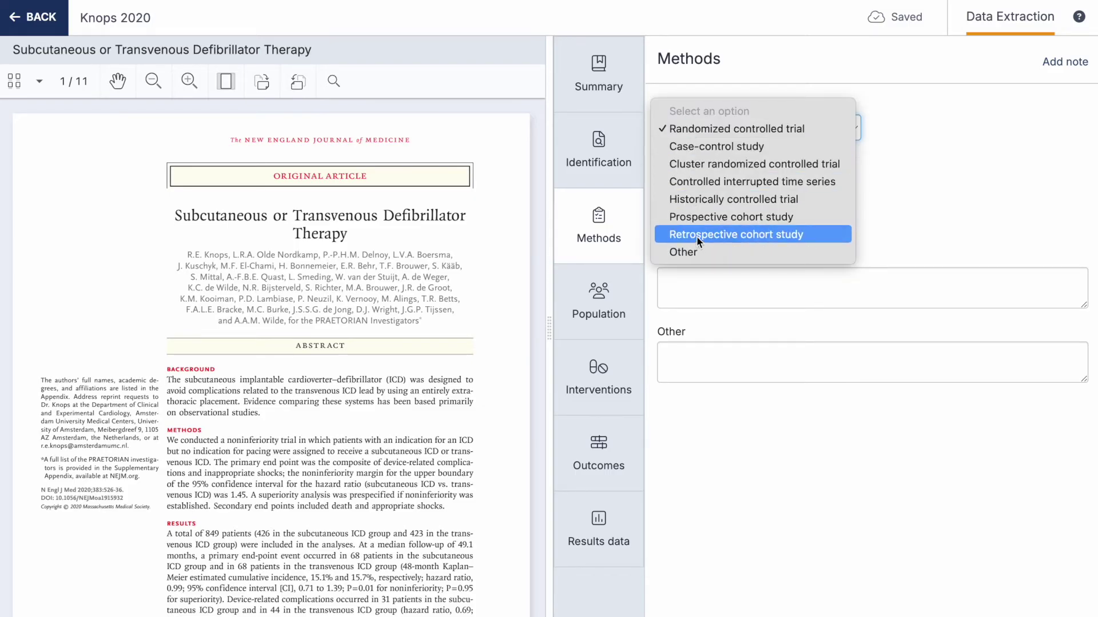
{"action": "left_click", "coordinate": [701, 89]}
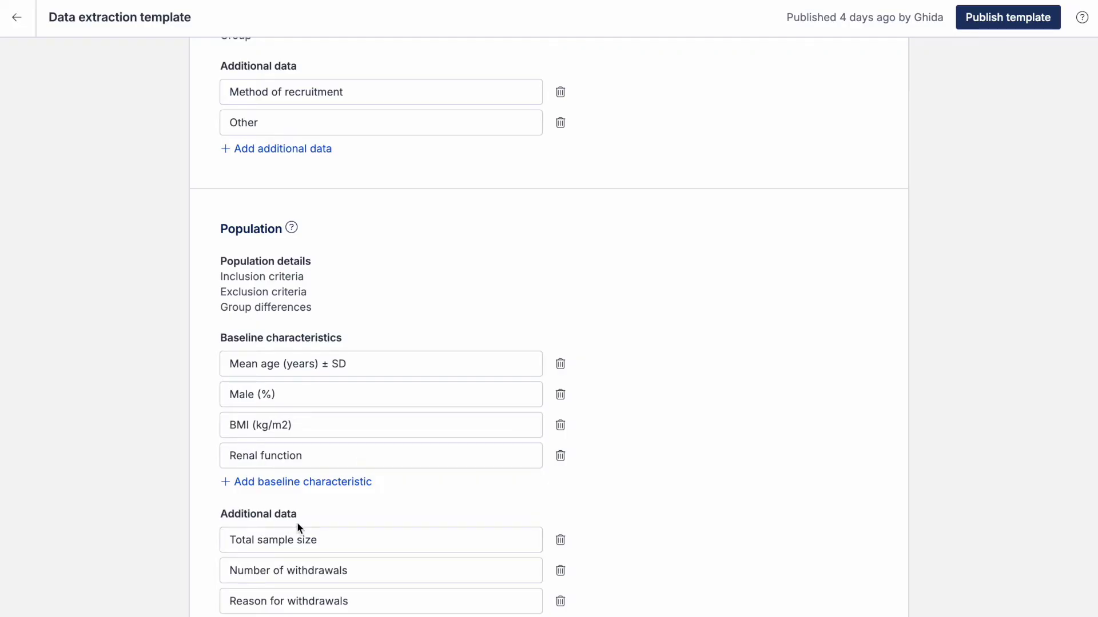
Step: Scroll through the template's Population section fields
{"action": "scroll", "coordinate": [335, 526], "scroll_direction": "down", "scroll_amount": 1}
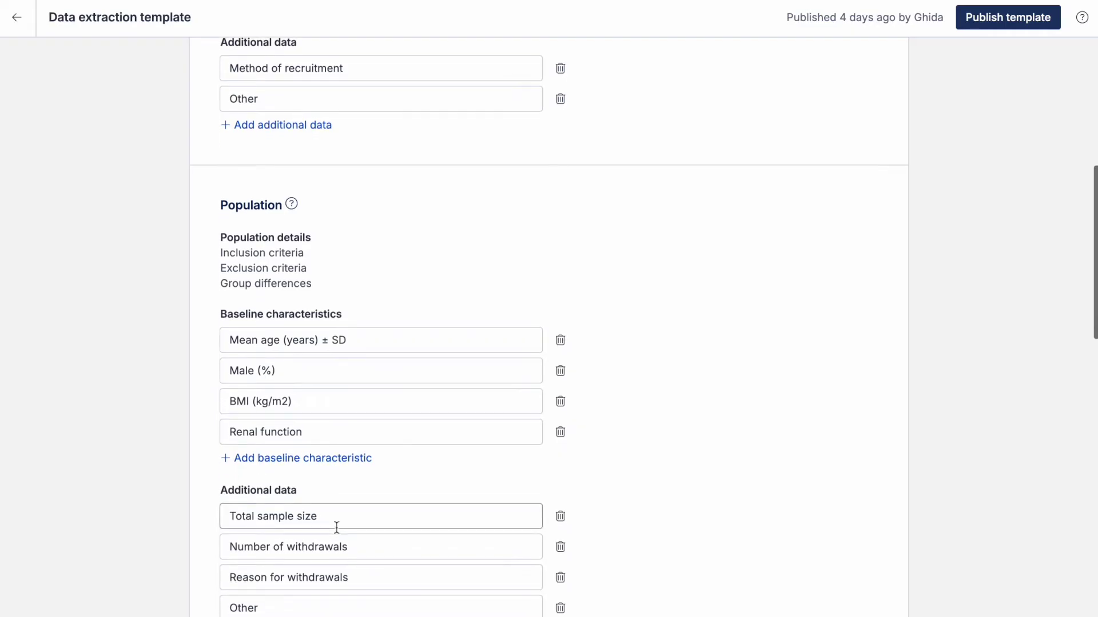
{"action": "scroll", "coordinate": [336, 527], "scroll_direction": "down", "scroll_amount": 1}
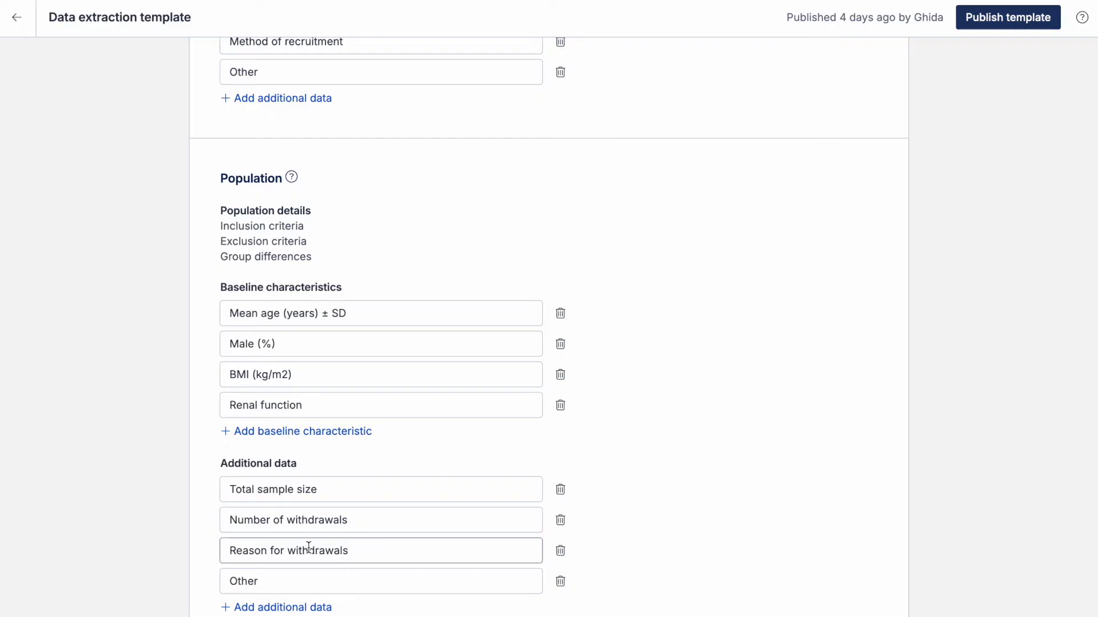
{"action": "scroll", "coordinate": [309, 571], "scroll_direction": "down", "scroll_amount": 1}
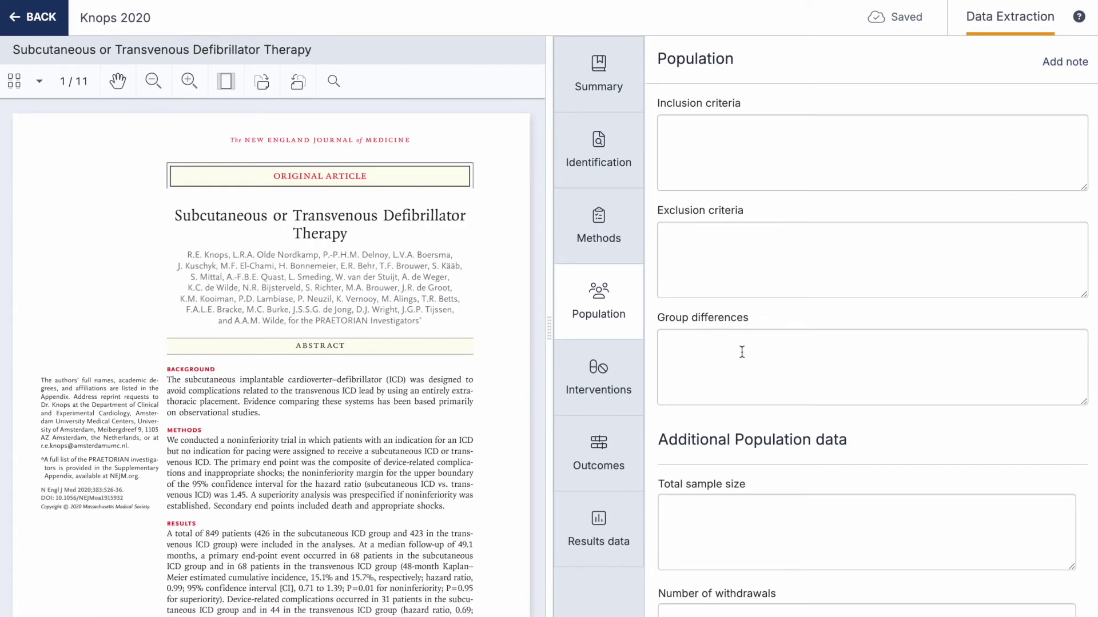
Step: Scroll past the empty Population fields to the study's Interventions section
{"action": "scroll", "coordinate": [731, 355], "scroll_direction": "down", "scroll_amount": 2}
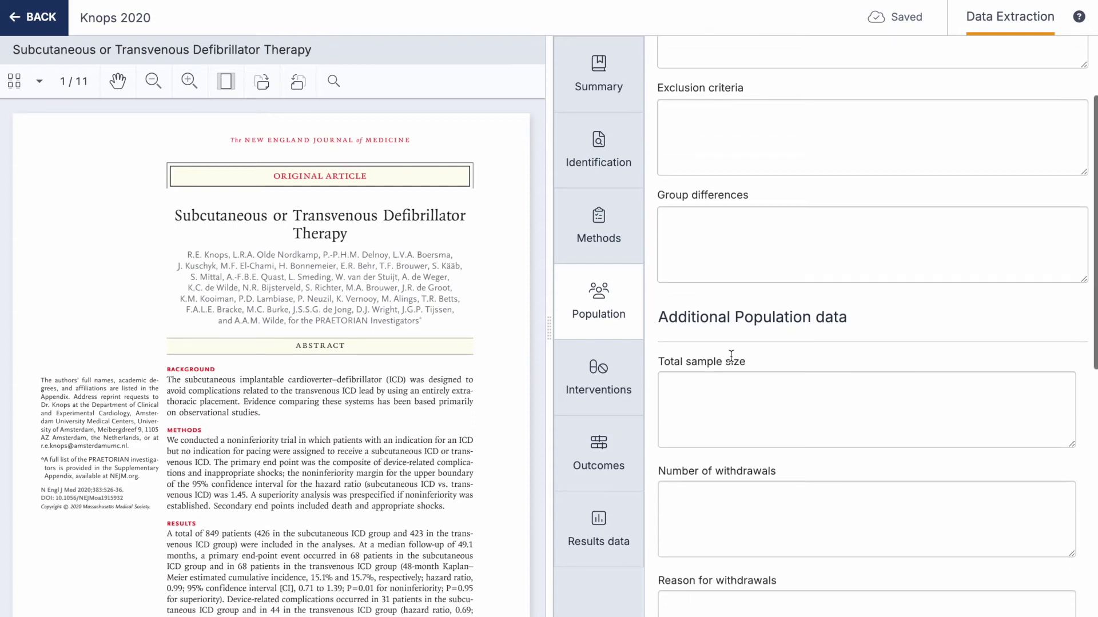
{"action": "scroll", "coordinate": [728, 353], "scroll_direction": "down", "scroll_amount": 1}
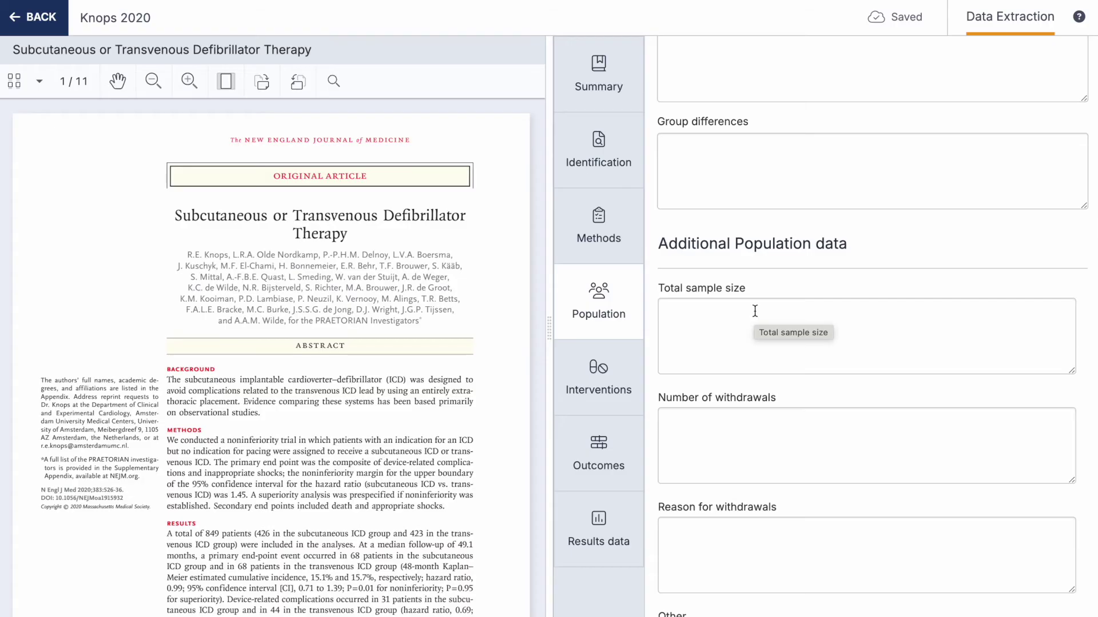
{"action": "scroll", "coordinate": [755, 311], "scroll_direction": "down", "scroll_amount": 1}
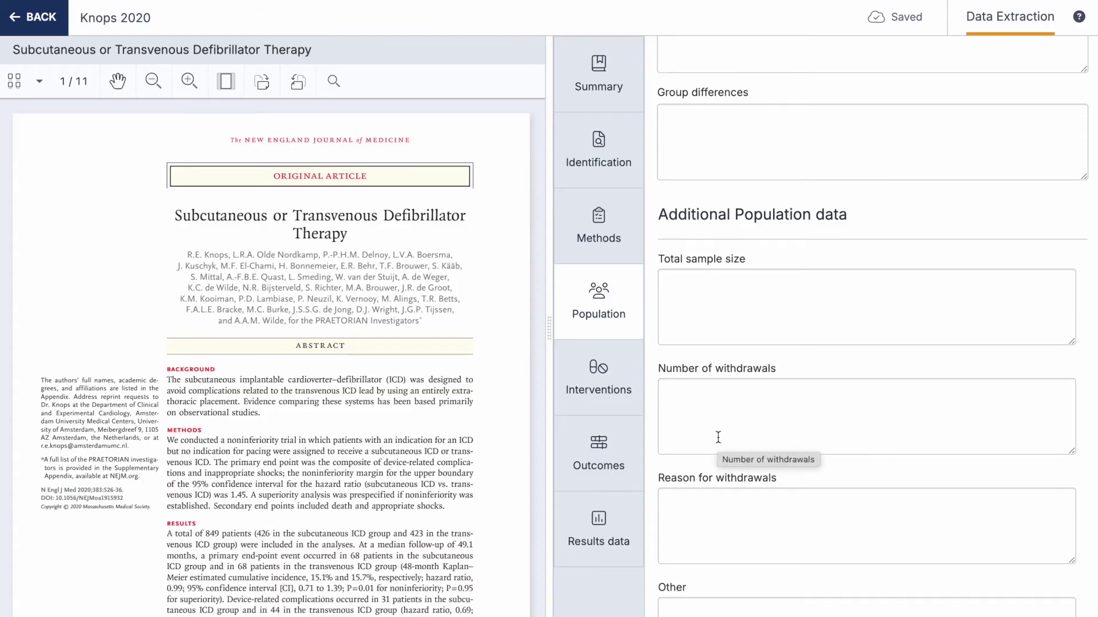
{"action": "scroll", "coordinate": [719, 438], "scroll_direction": "down", "scroll_amount": 3}
{"action": "scroll", "coordinate": [718, 437], "scroll_direction": "down", "scroll_amount": 2}
{"action": "scroll", "coordinate": [718, 437], "scroll_direction": "down", "scroll_amount": 2}
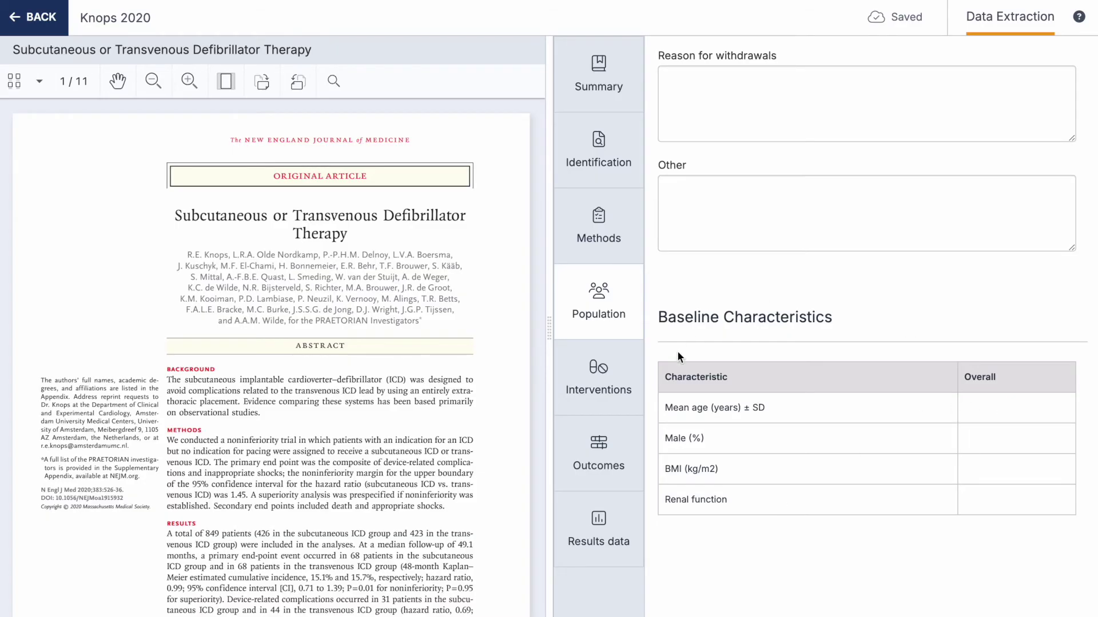
{"action": "left_click", "coordinate": [617, 400]}
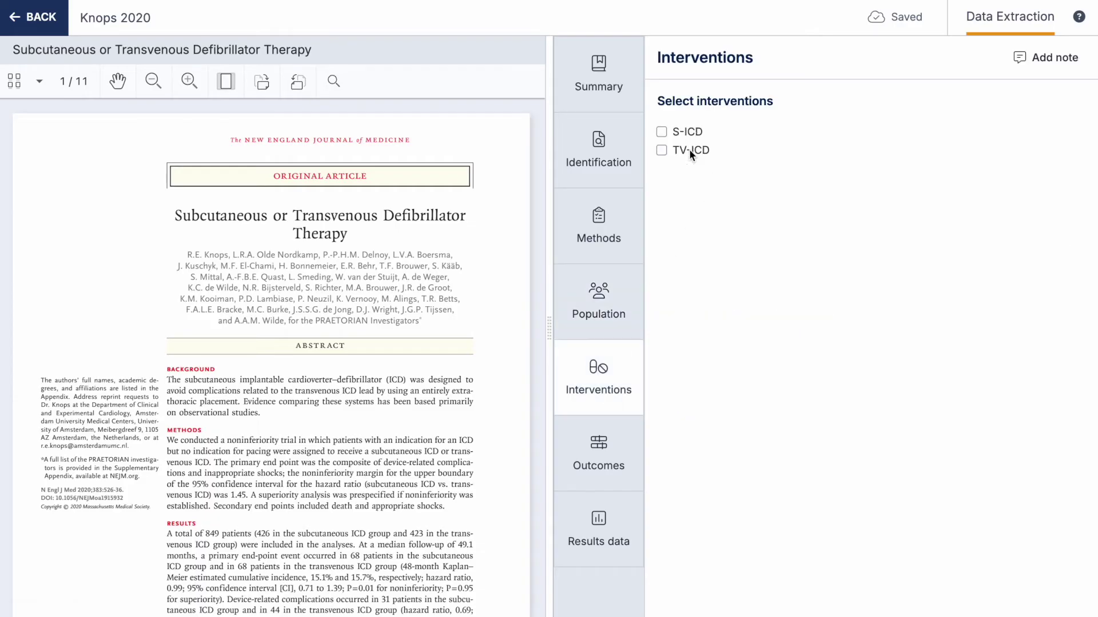
Step: Tick TV-ICD and S-ICD as Knops 2020's interventions
{"action": "left_click", "coordinate": [597, 300]}
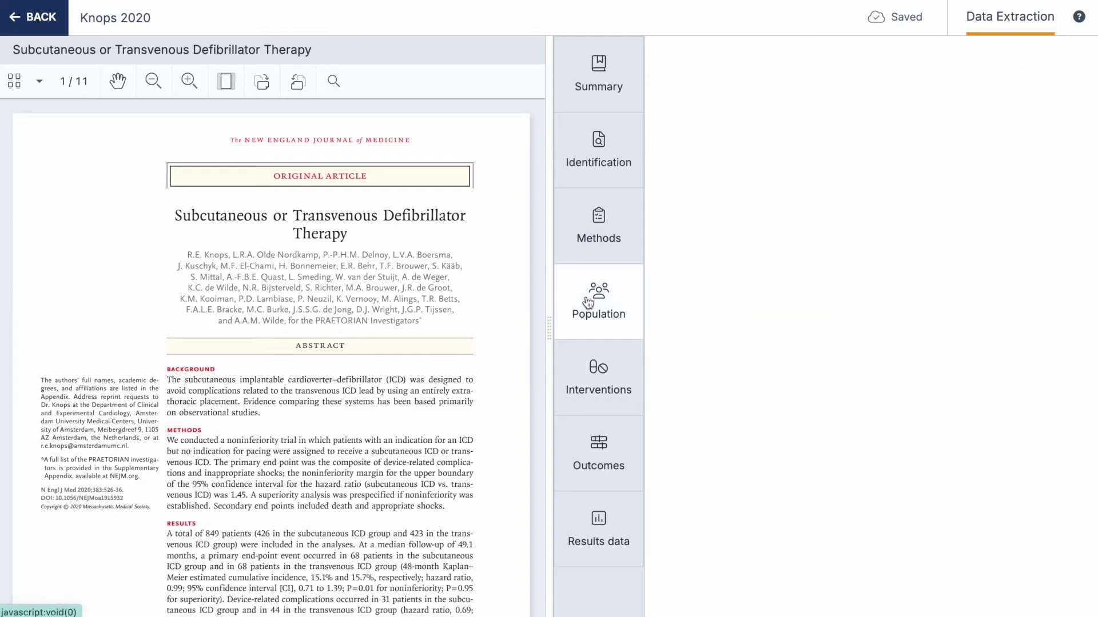
{"action": "left_click", "coordinate": [606, 384]}
{"action": "left_click", "coordinate": [661, 149]}
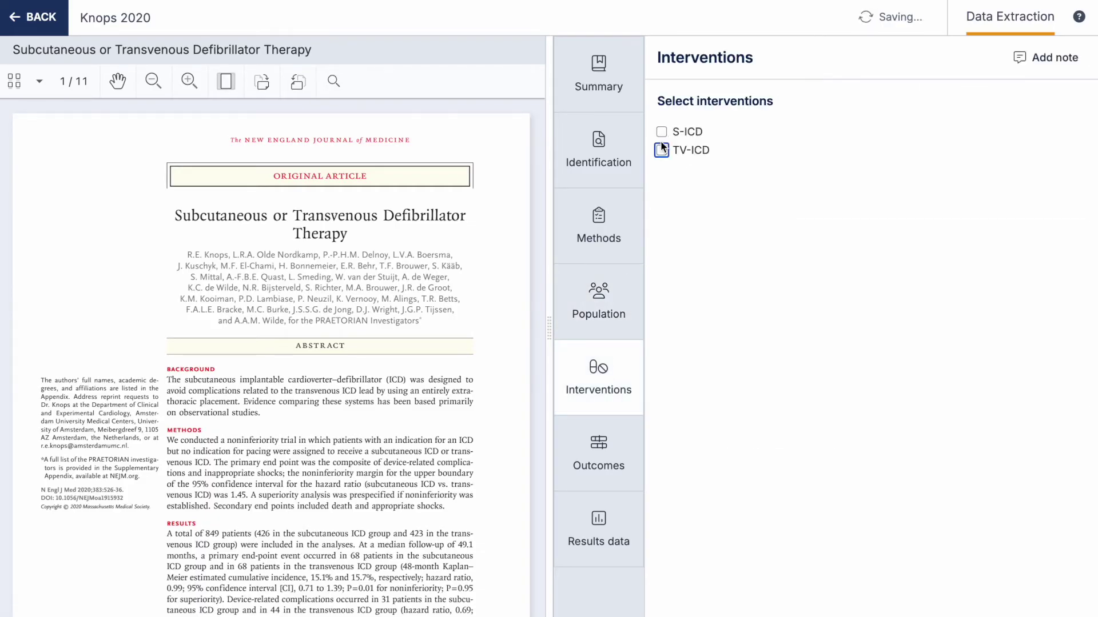
{"action": "left_click", "coordinate": [607, 323]}
{"action": "scroll", "coordinate": [956, 582], "scroll_direction": "down", "scroll_amount": 5}
{"action": "scroll", "coordinate": [956, 582], "scroll_direction": "down", "scroll_amount": 7}
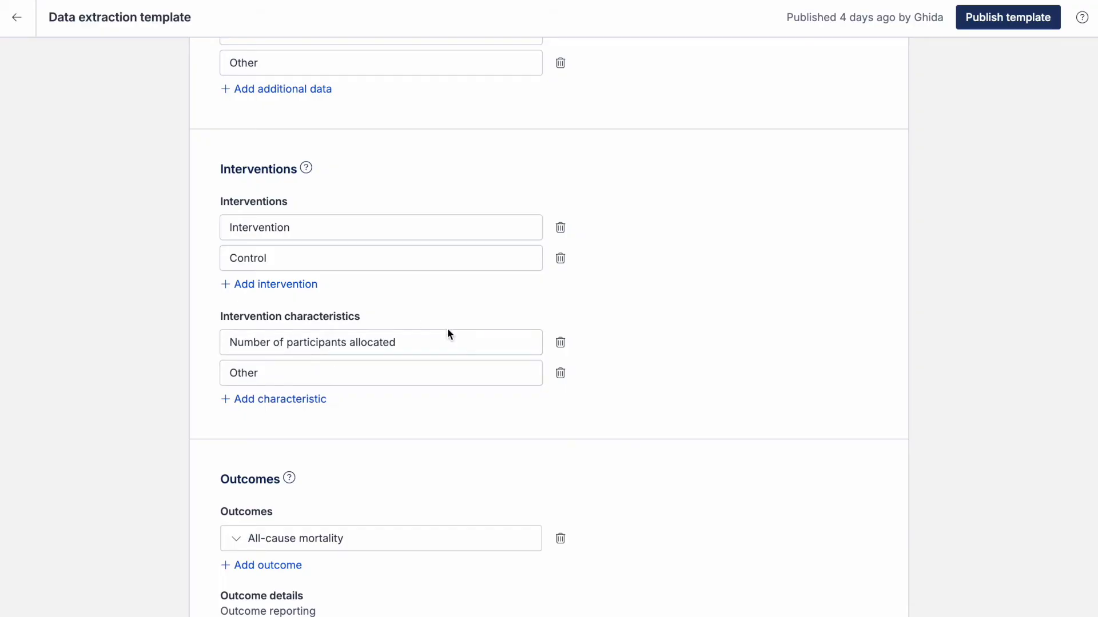
Step: Rename template interventions 'Intervention' to S-ICD and 'Control' to TV-ICD
{"action": "left_click_drag", "start_coordinate": [425, 234], "coordinate": [229, 230]}
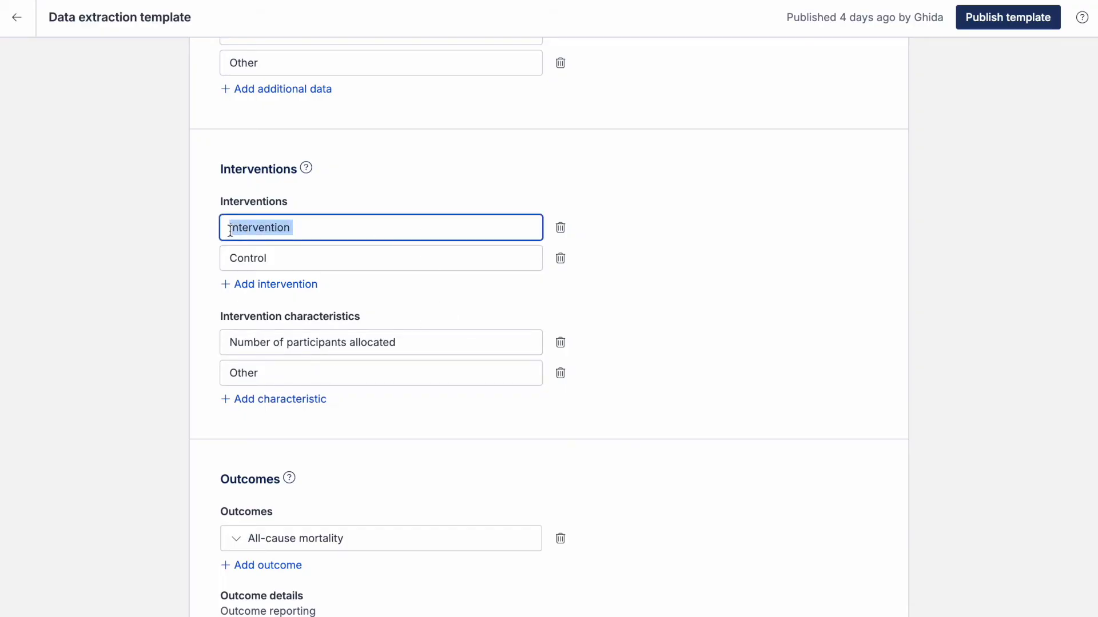
{"action": "type", "text": "S"}
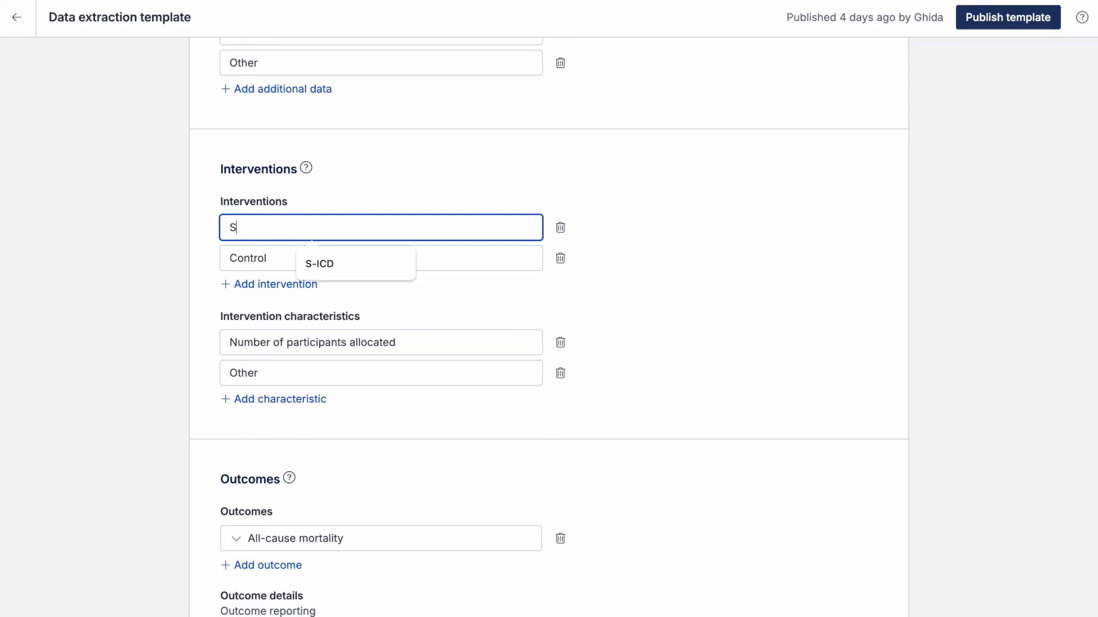
{"action": "left_click", "coordinate": [302, 254]}
{"action": "key", "text": "Tab"}
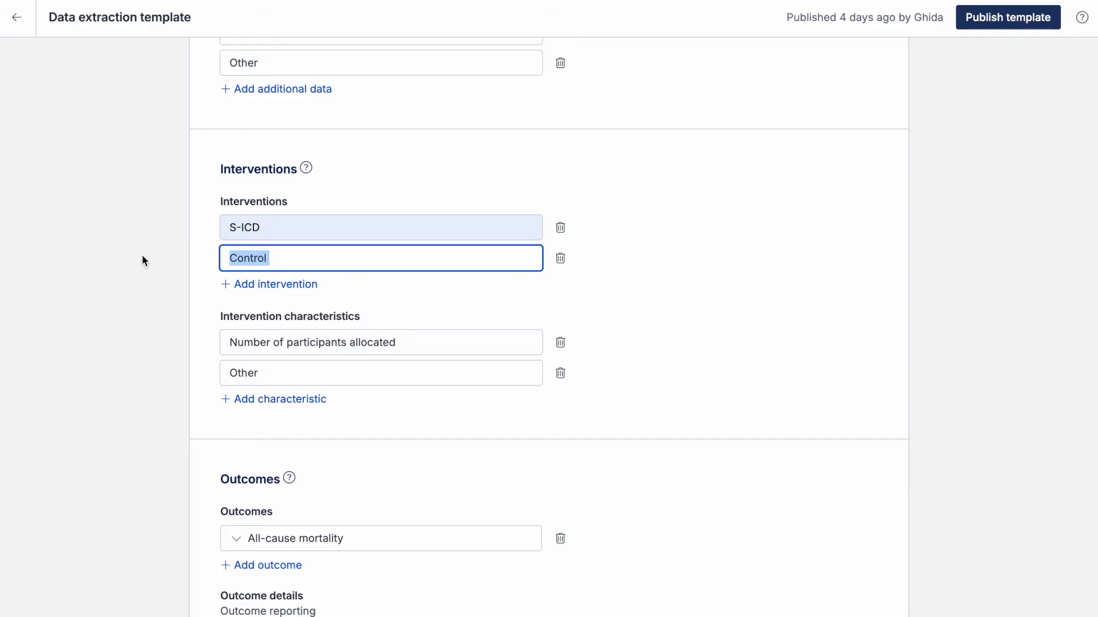
{"action": "type", "text": "TV-"}
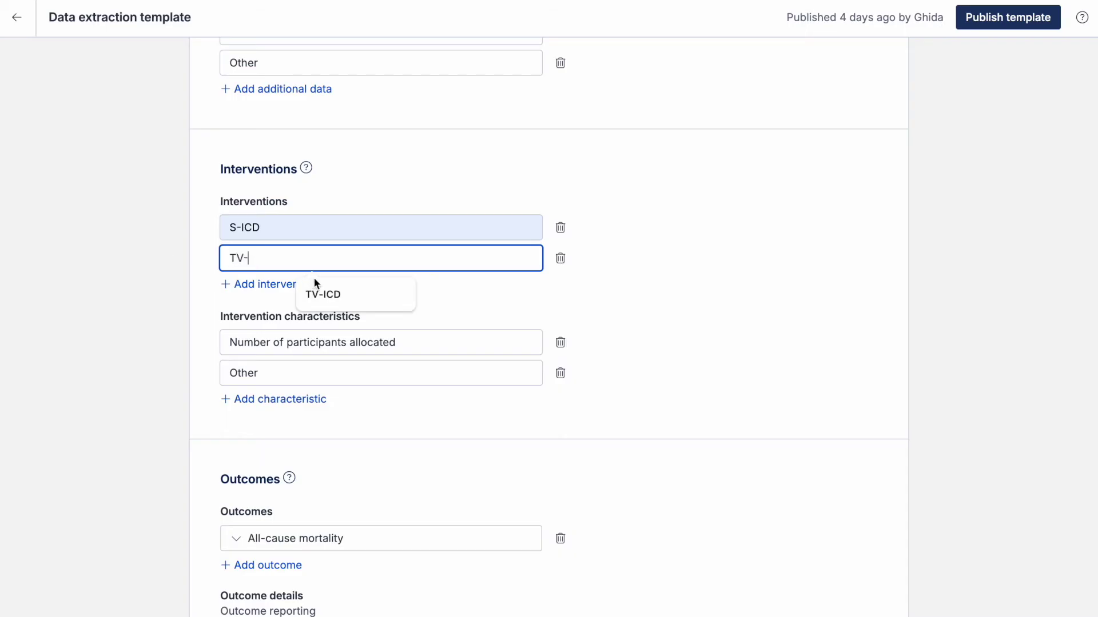
{"action": "left_click", "coordinate": [315, 293]}
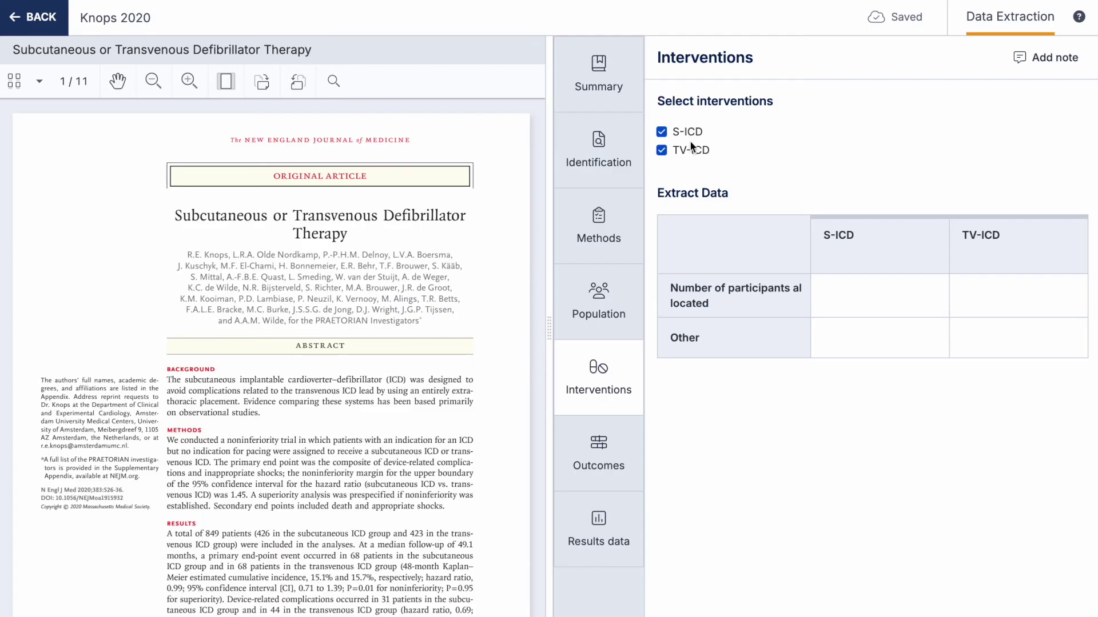
Step: Rebuild the interventions table and split S-ICD into 'New design' and 'Old design' groups
{"action": "left_click", "coordinate": [661, 150]}
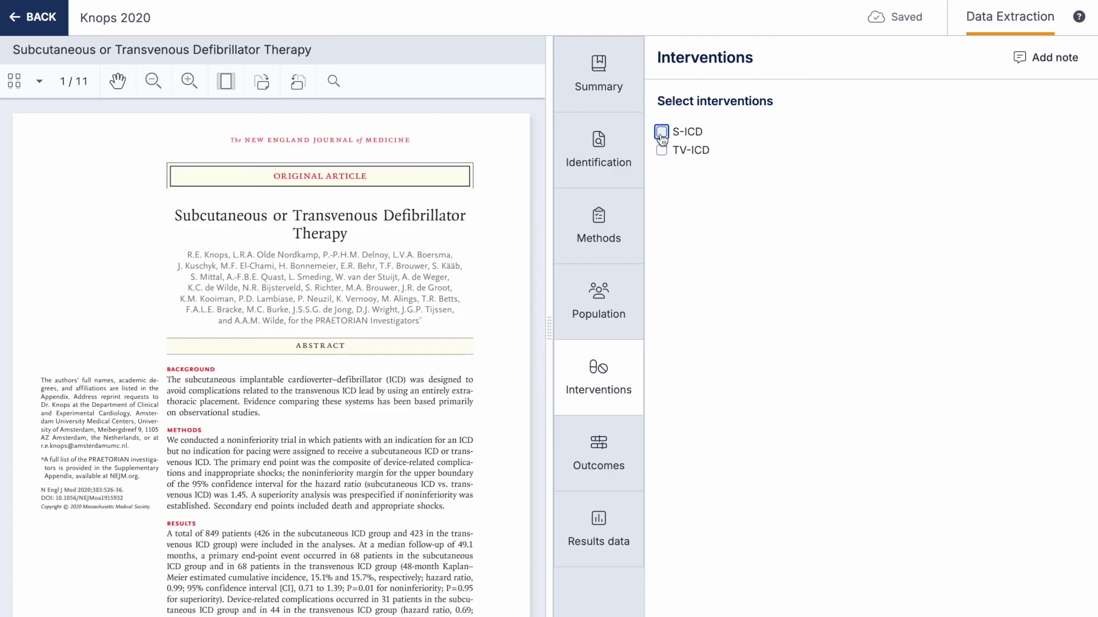
{"action": "left_click", "coordinate": [661, 132]}
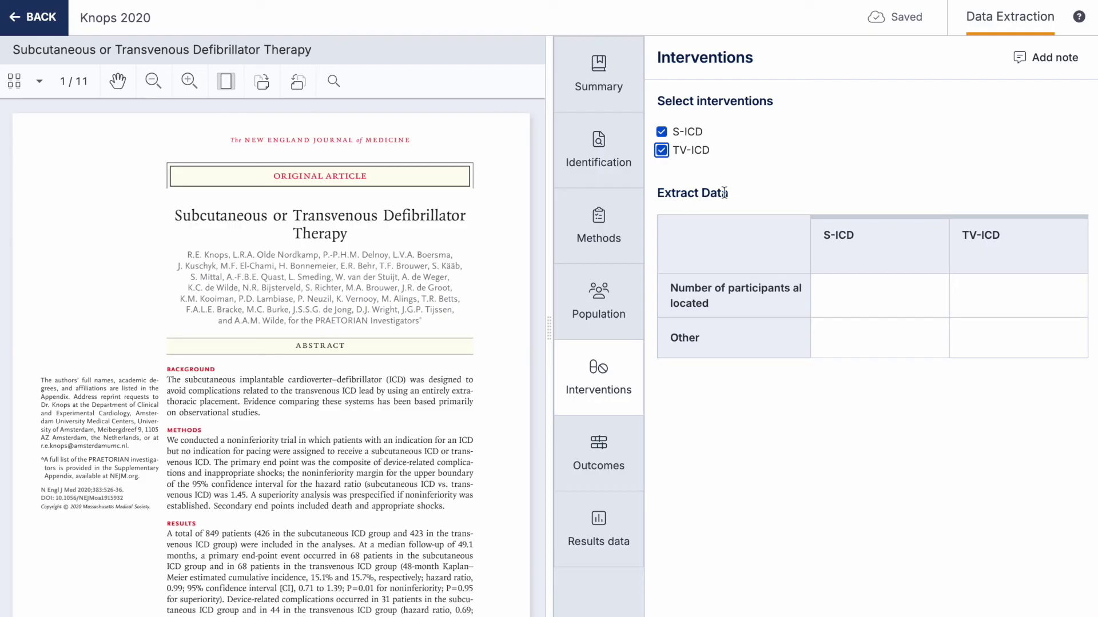
{"action": "left_click", "coordinate": [870, 258]}
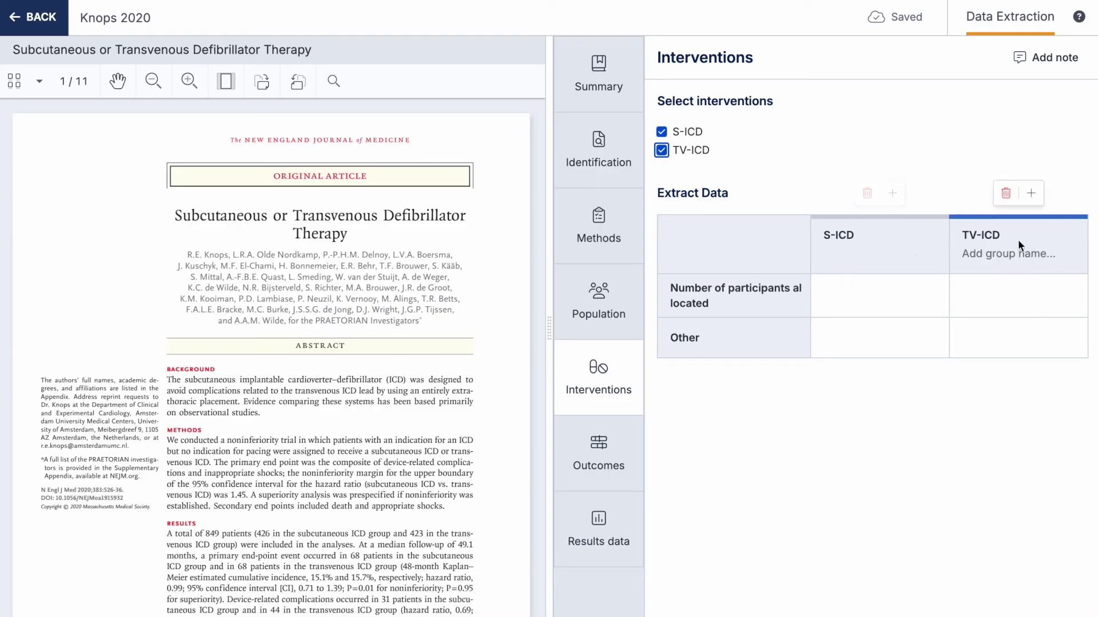
{"action": "left_click", "coordinate": [862, 253]}
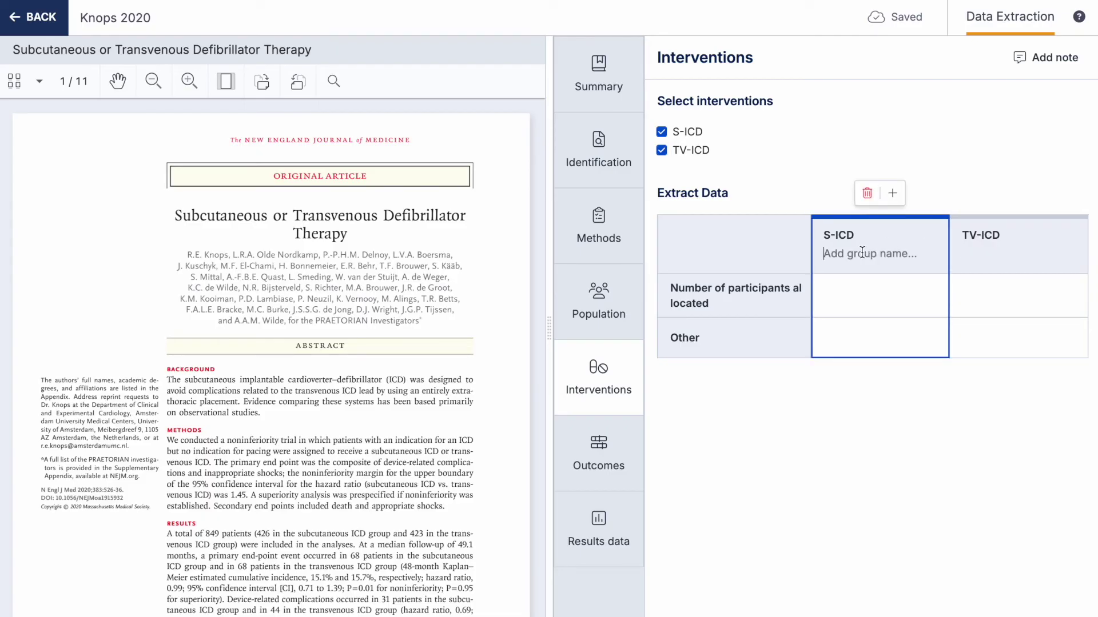
{"action": "type", "text": "New design"}
{"action": "left_click", "coordinate": [892, 195]}
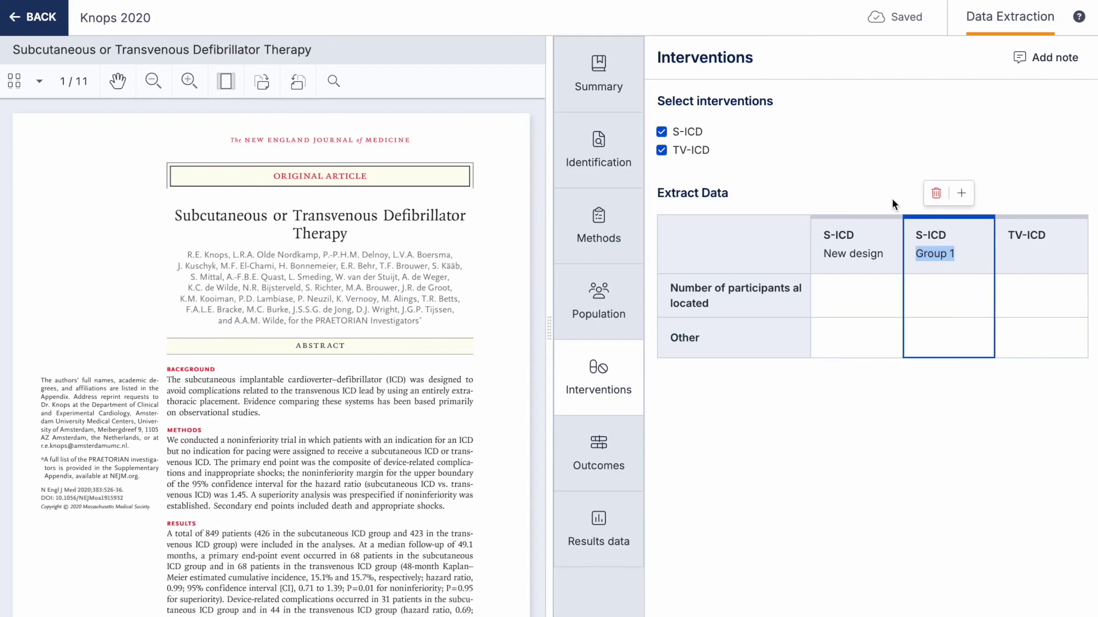
{"action": "type", "text": "Old design"}
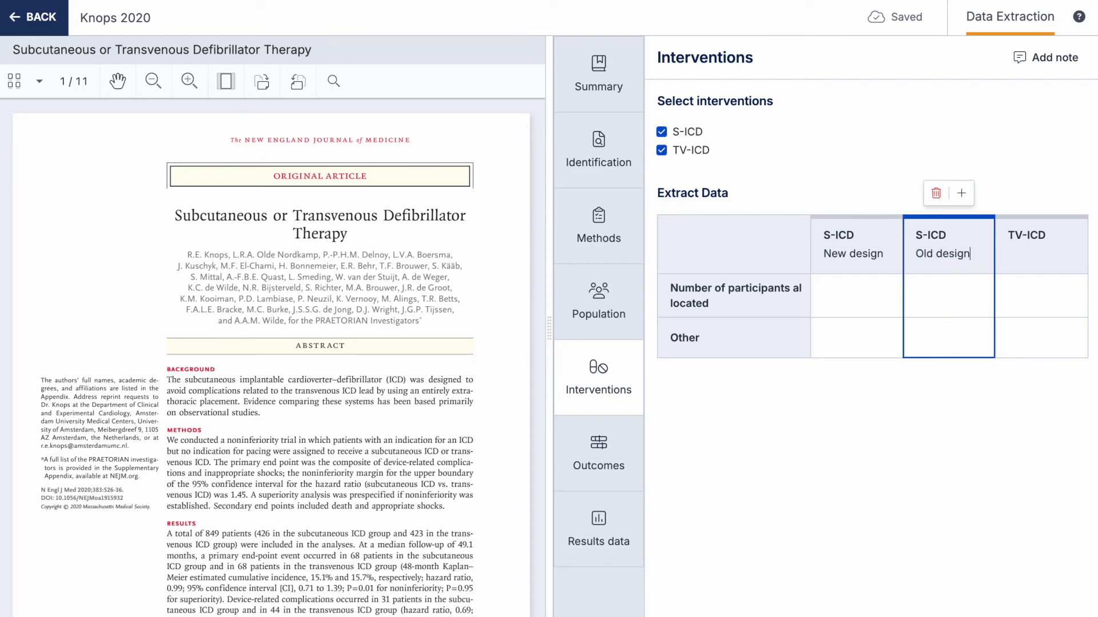
{"action": "left_click", "coordinate": [983, 155]}
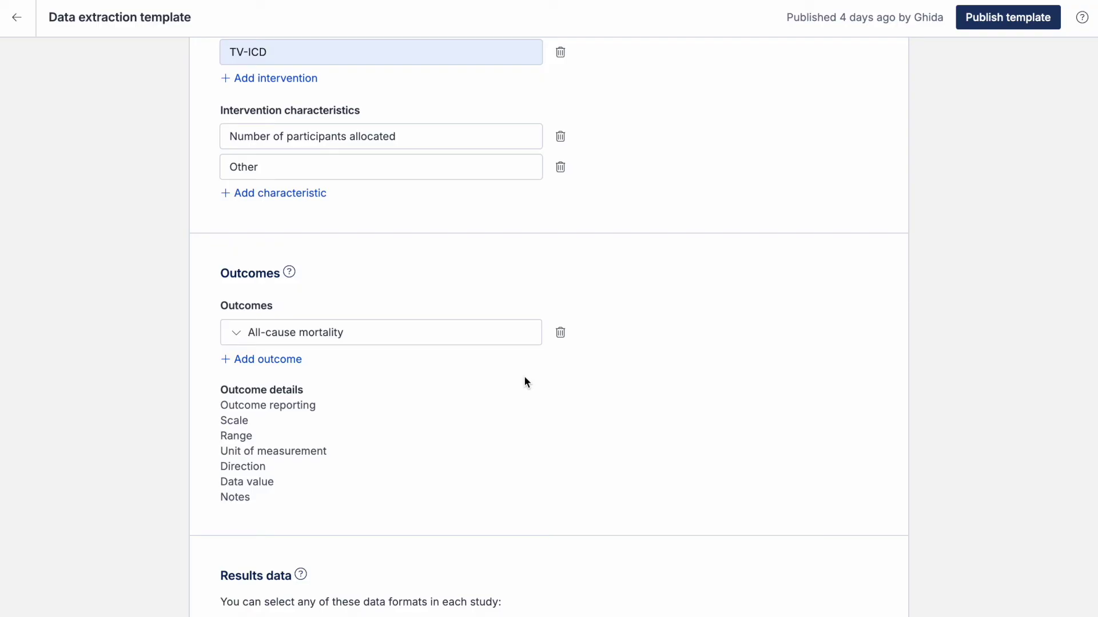
Step: Make All-cause mortality Dichotomous with 12- and 24-month timepoints, then start another outcome
{"action": "left_click", "coordinate": [293, 340]}
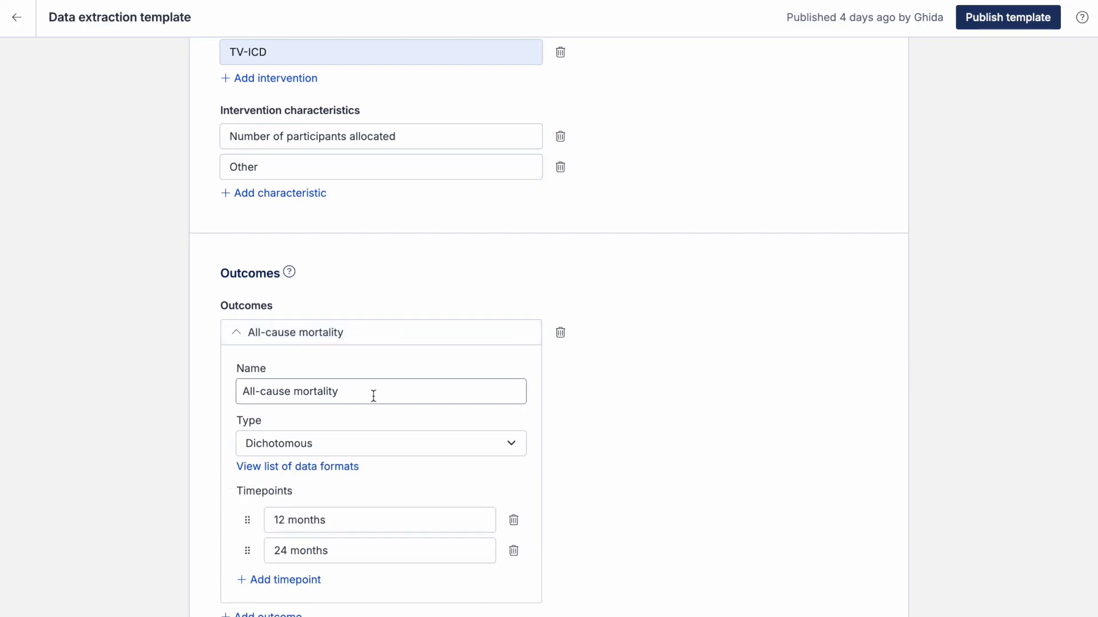
{"action": "left_click", "coordinate": [347, 443]}
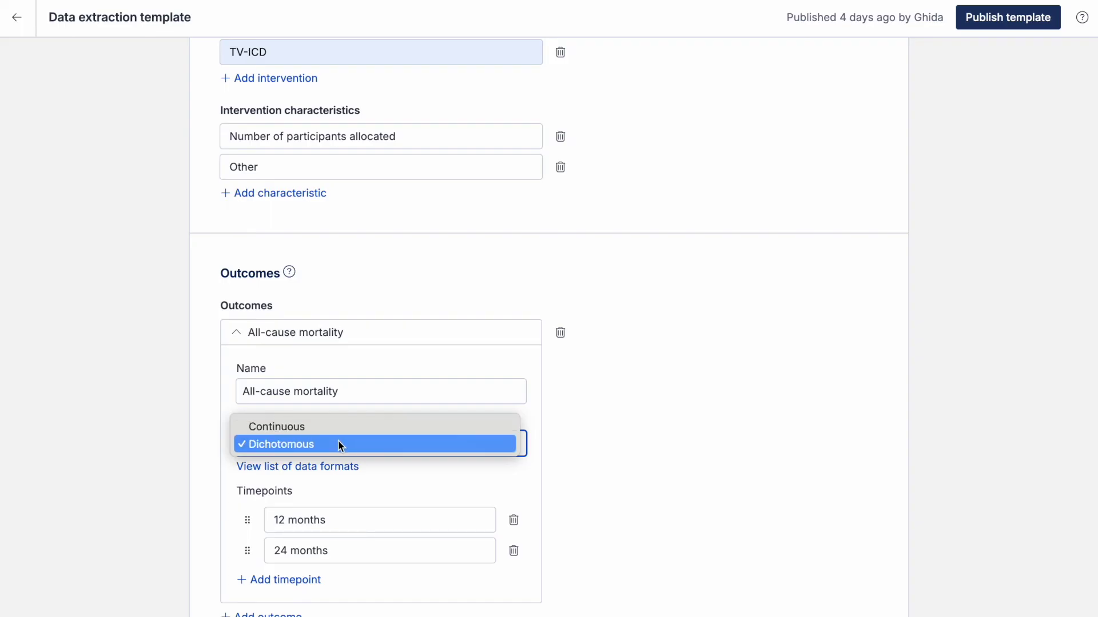
{"action": "left_click", "coordinate": [338, 444]}
{"action": "scroll", "coordinate": [337, 440], "scroll_direction": "down", "scroll_amount": 2}
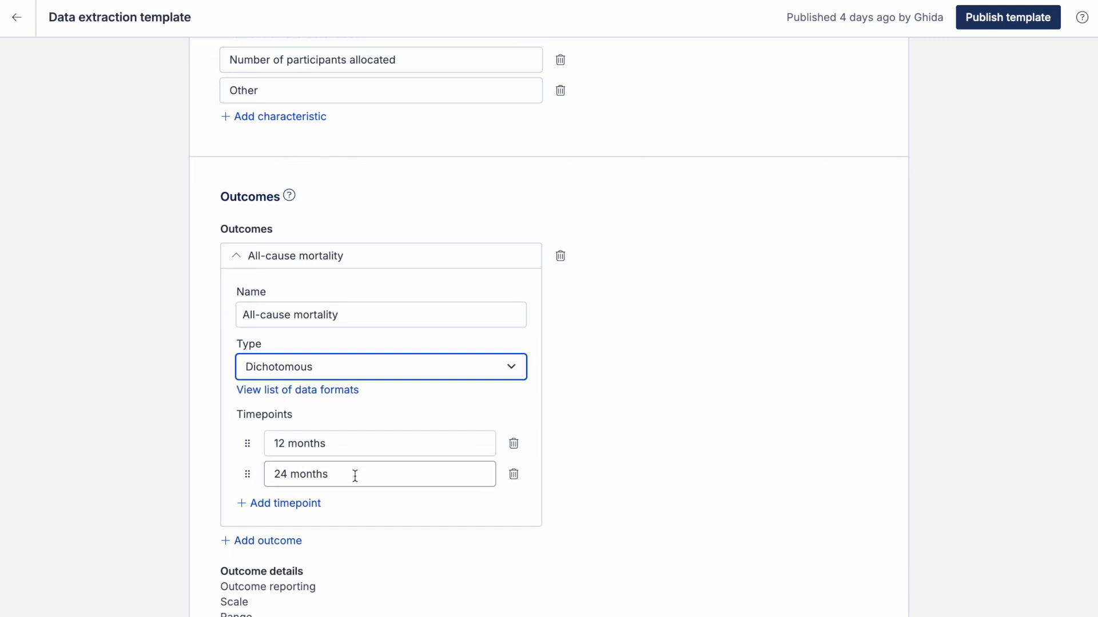
{"action": "scroll", "coordinate": [355, 474], "scroll_direction": "down", "scroll_amount": 1}
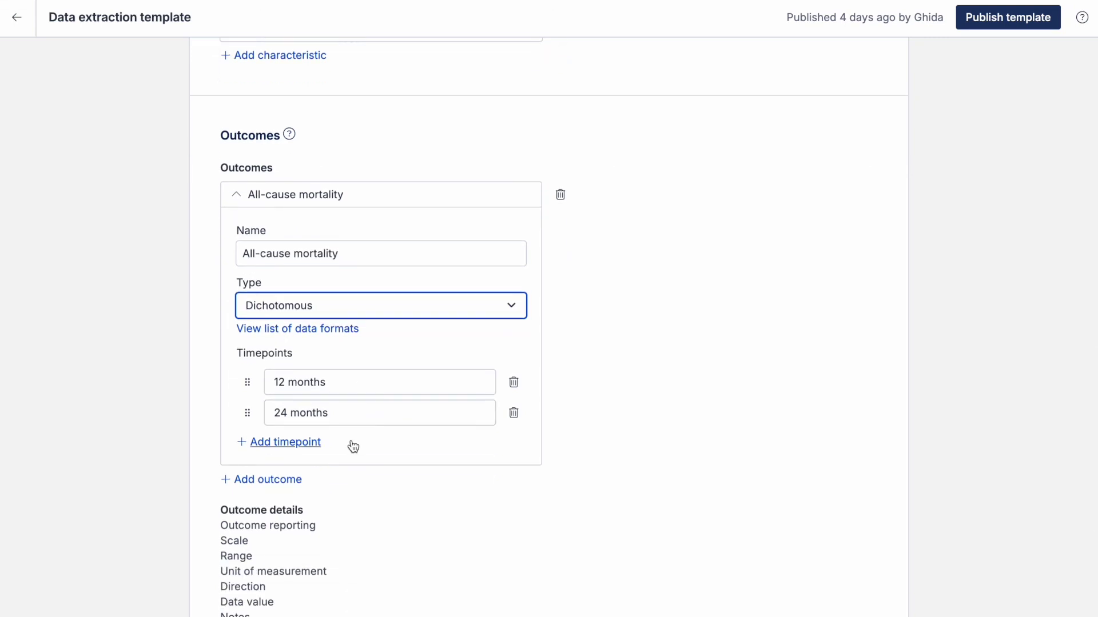
{"action": "left_click", "coordinate": [272, 480]}
Step: Add dichotomous outcome Sudden cardiac death, replacing Baseline with 12 months and adding 24 months
{"action": "type", "text": "Su"}
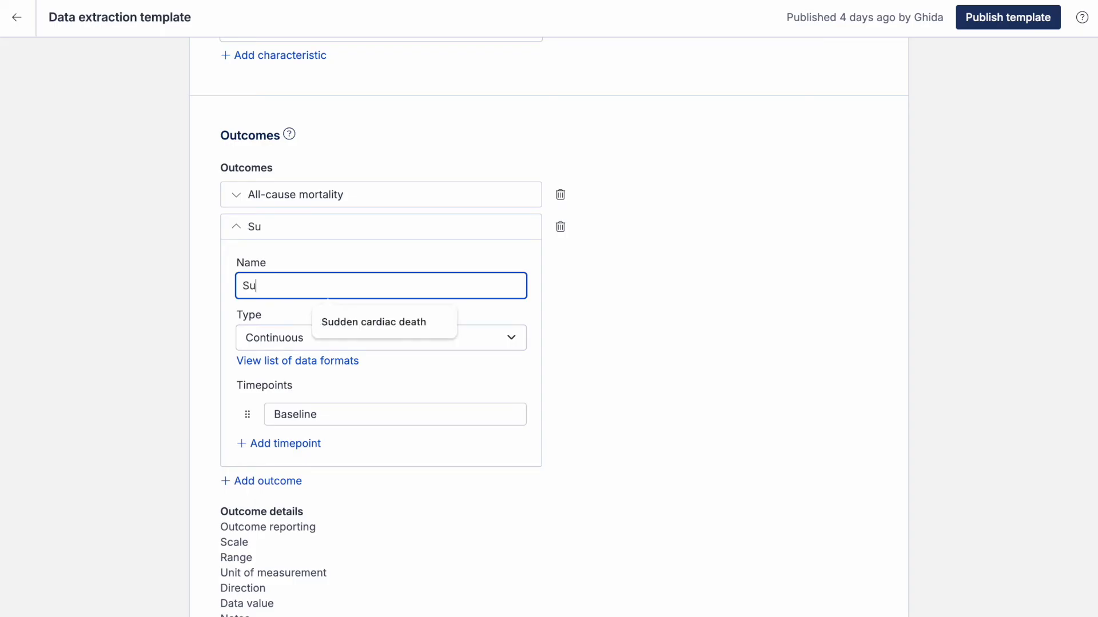
{"action": "type", "text": "dden"}
{"action": "left_click", "coordinate": [348, 323]}
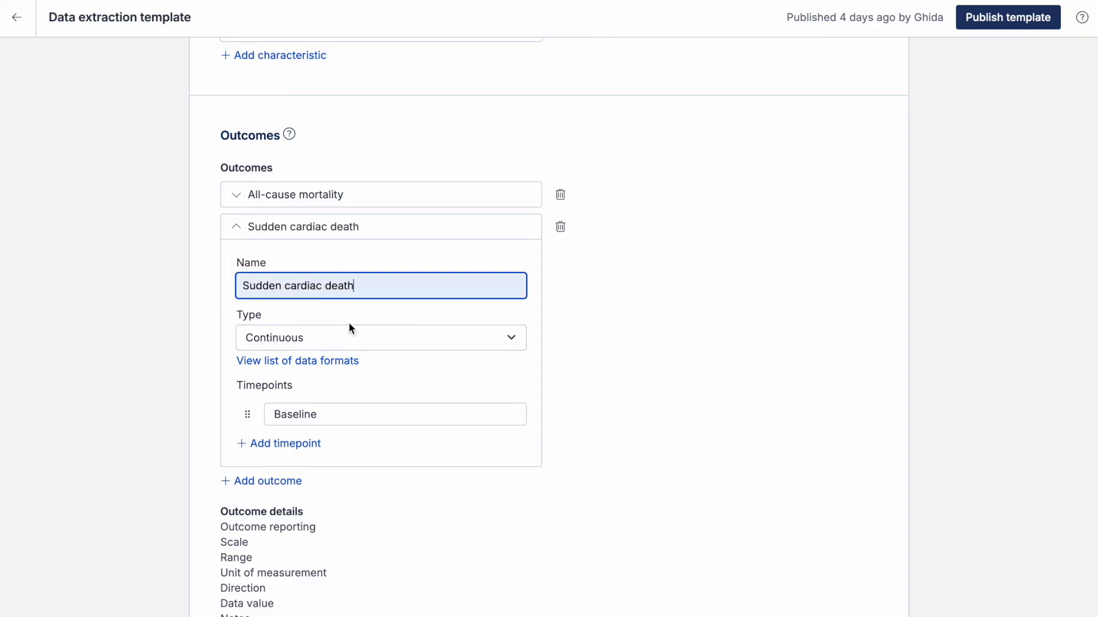
{"action": "left_click", "coordinate": [342, 359]}
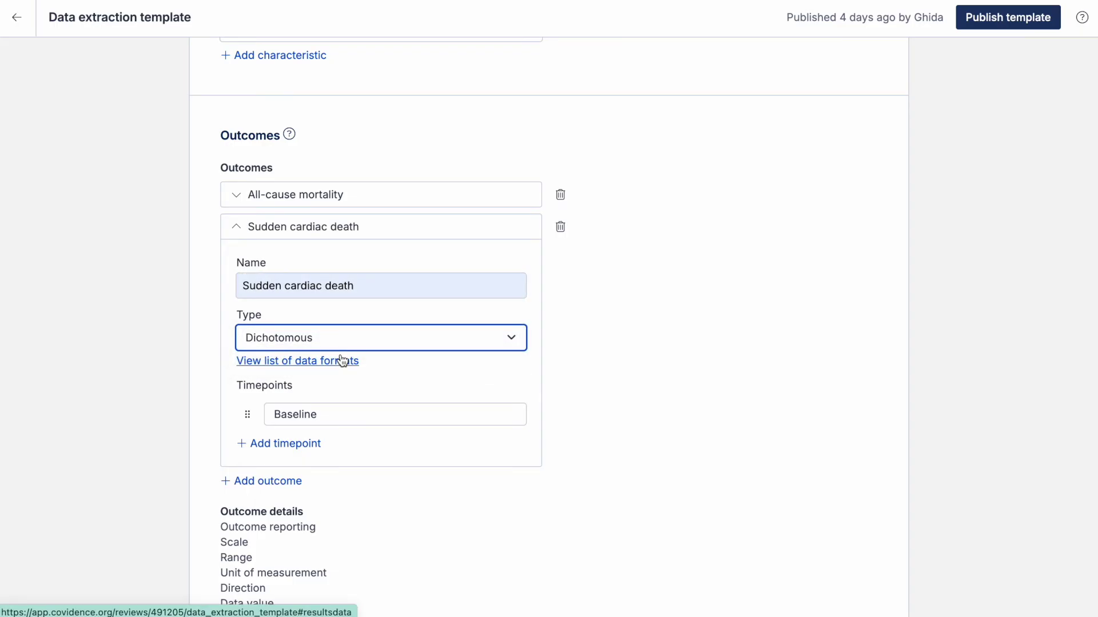
{"action": "double_click", "coordinate": [328, 413]}
{"action": "type", "text": "1"}
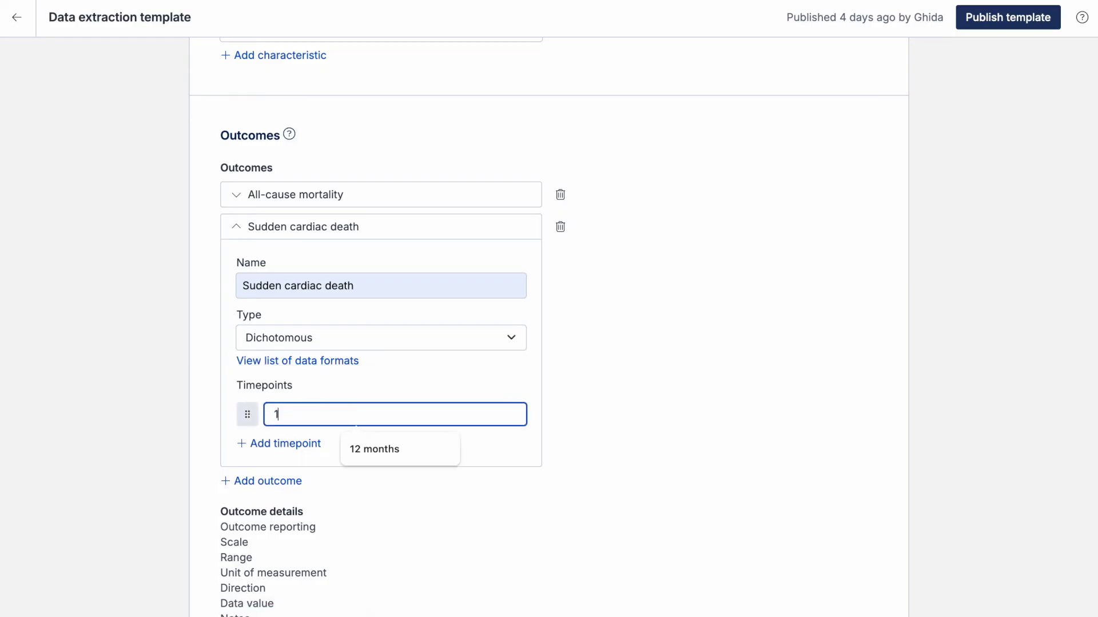
{"action": "type", "text": "2"}
{"action": "left_click", "coordinate": [358, 450]}
{"action": "left_click", "coordinate": [285, 449]}
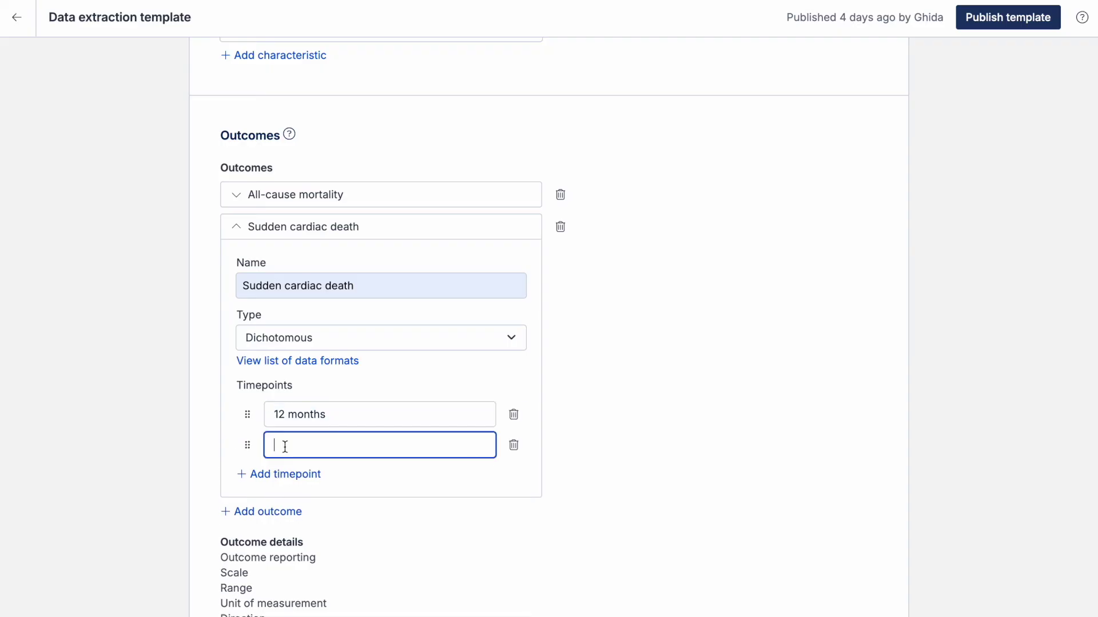
{"action": "type", "text": "24 months"}
{"action": "left_click", "coordinate": [416, 483]}
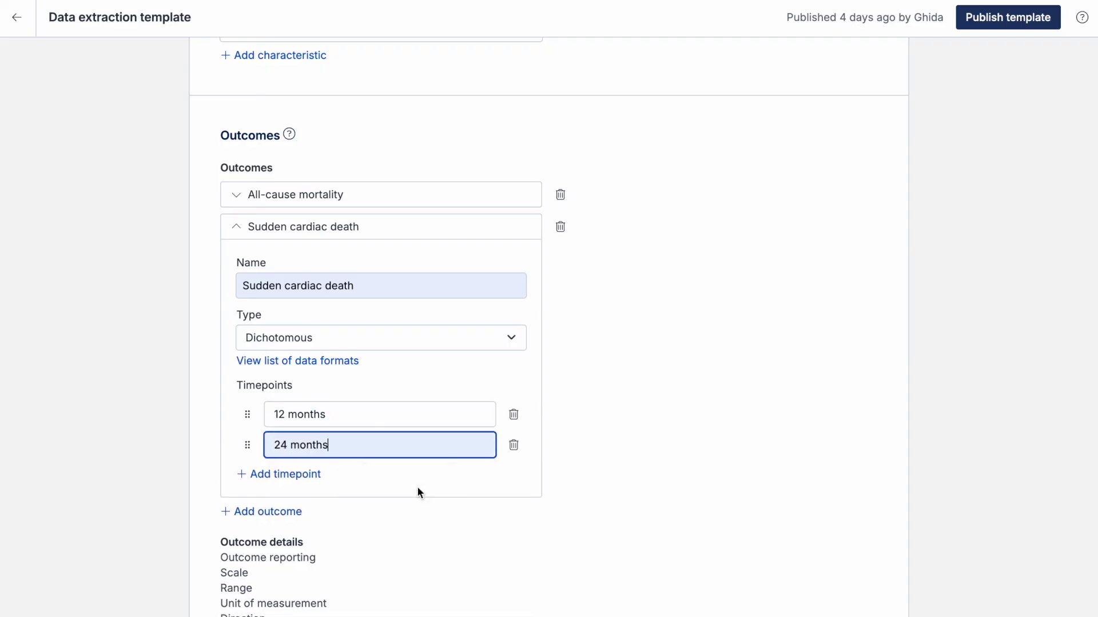
{"action": "scroll", "coordinate": [574, 537], "scroll_direction": "down", "scroll_amount": 2}
{"action": "scroll", "coordinate": [574, 538], "scroll_direction": "down", "scroll_amount": 5}
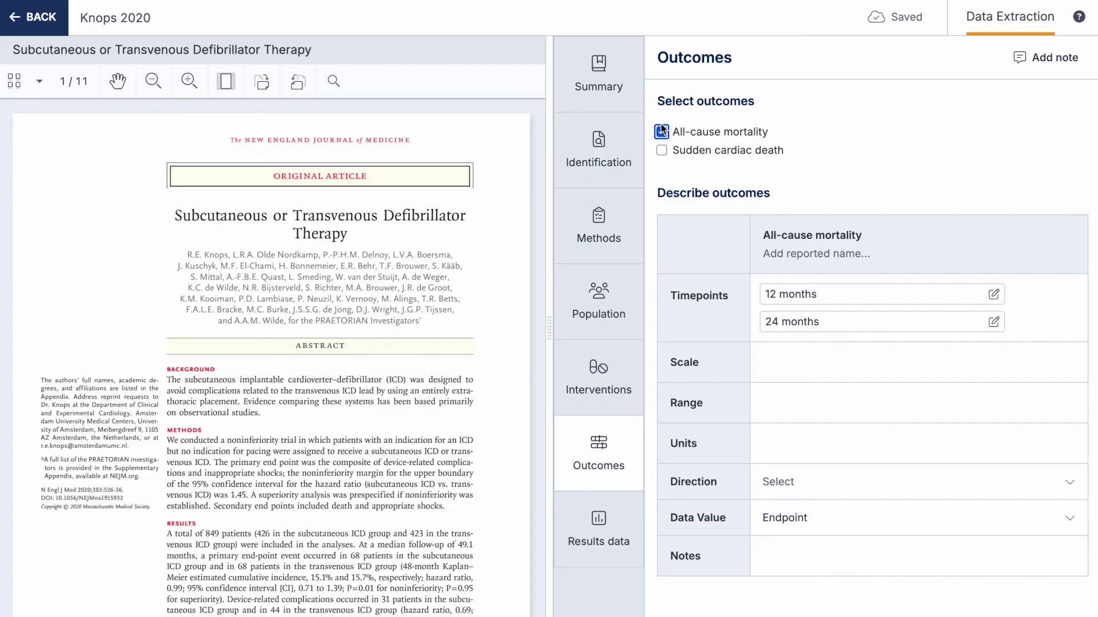
Step: Include Sudden cardiac death and name All-cause mortality 'Death from any cause' as reported
{"action": "left_click", "coordinate": [662, 151]}
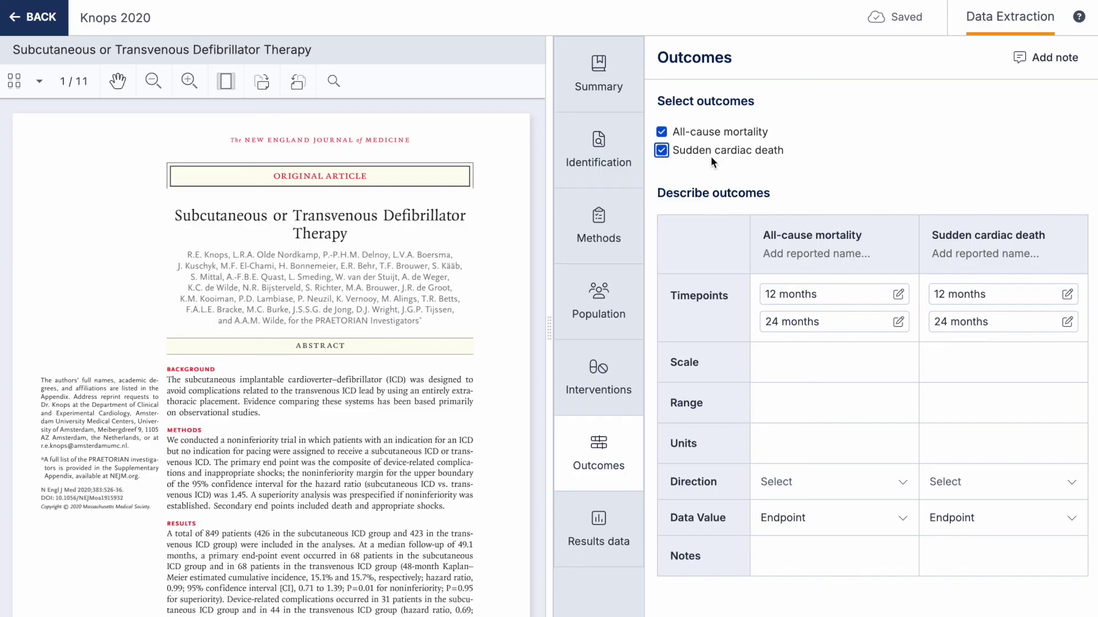
{"action": "left_click", "coordinate": [808, 254]}
{"action": "type", "text": "D"}
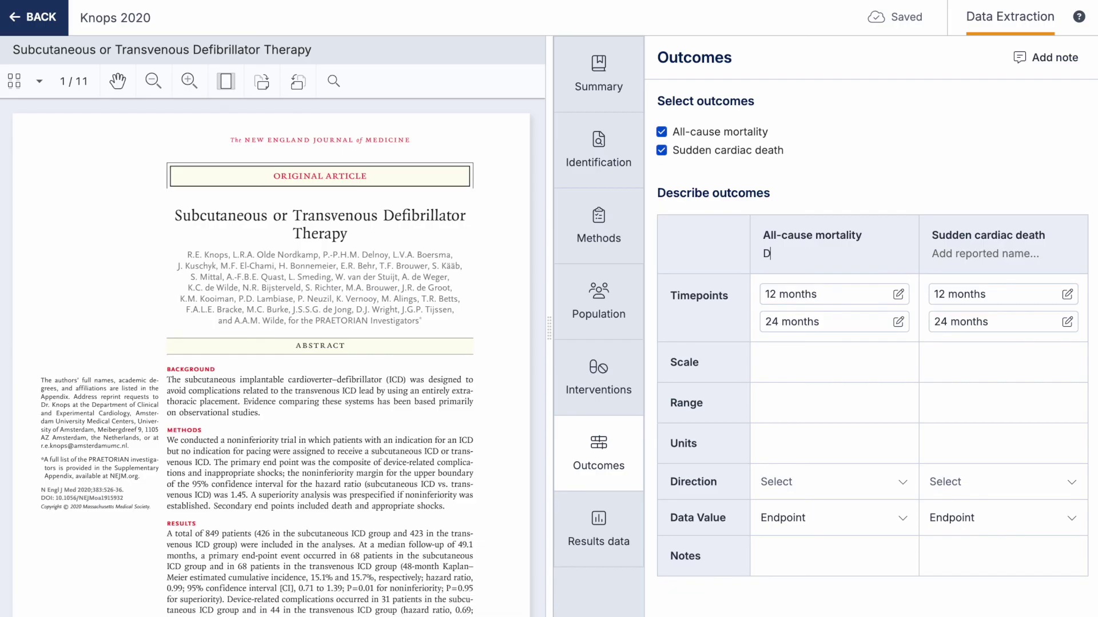
{"action": "type", "text": "eath"}
{"action": "key", "text": "BackSpace"}
{"action": "key", "text": "BackSpace"}
{"action": "key", "text": "BackSpace"}
{"action": "key", "text": "BackSpace"}
{"action": "type", "text": "e"}
{"action": "type", "text": "ath from any ca"}
{"action": "type", "text": "use"}
Step: Record the 12- and 24-month timepoints' reported times as '1 year' and '2 years'
{"action": "left_click", "coordinate": [807, 295]}
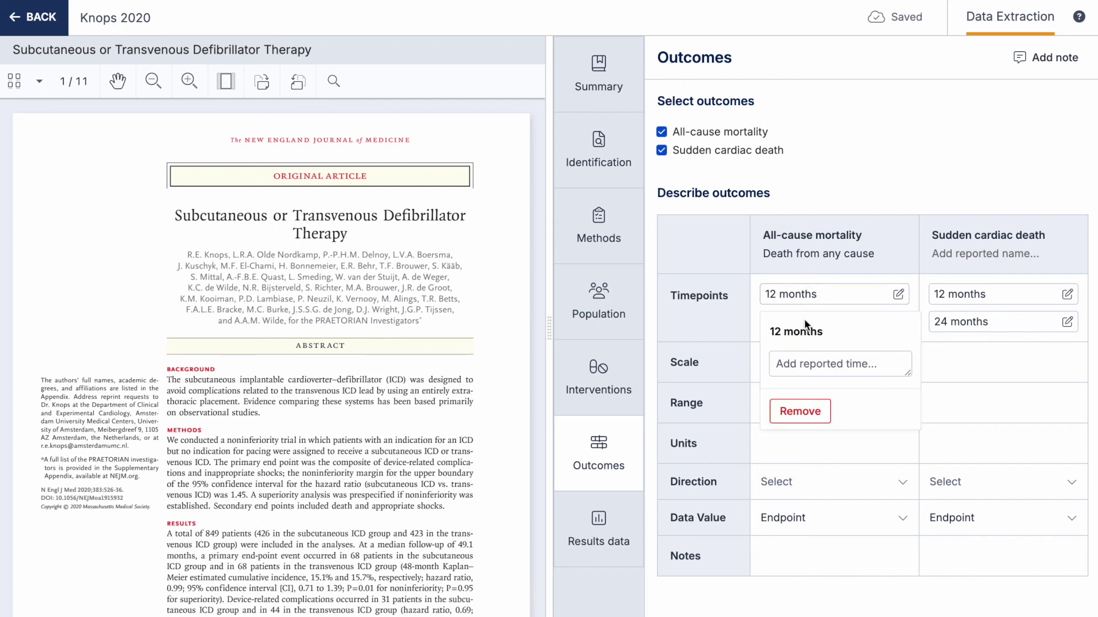
{"action": "left_click", "coordinate": [794, 362]}
{"action": "type", "text": "1"}
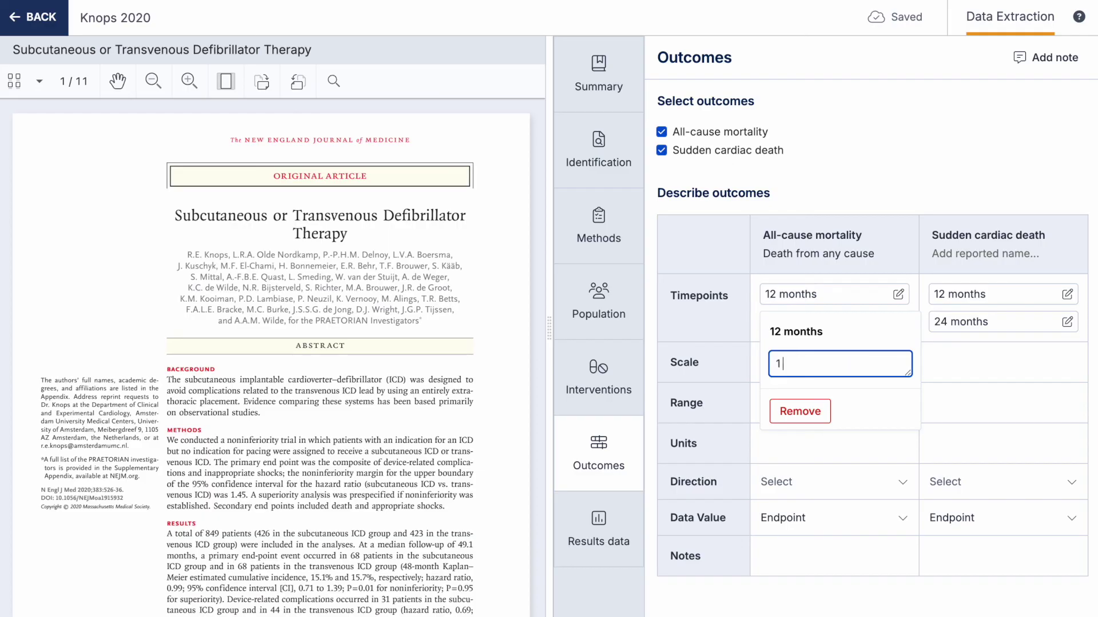
{"action": "type", "text": " year"}
{"action": "left_click", "coordinate": [861, 248]}
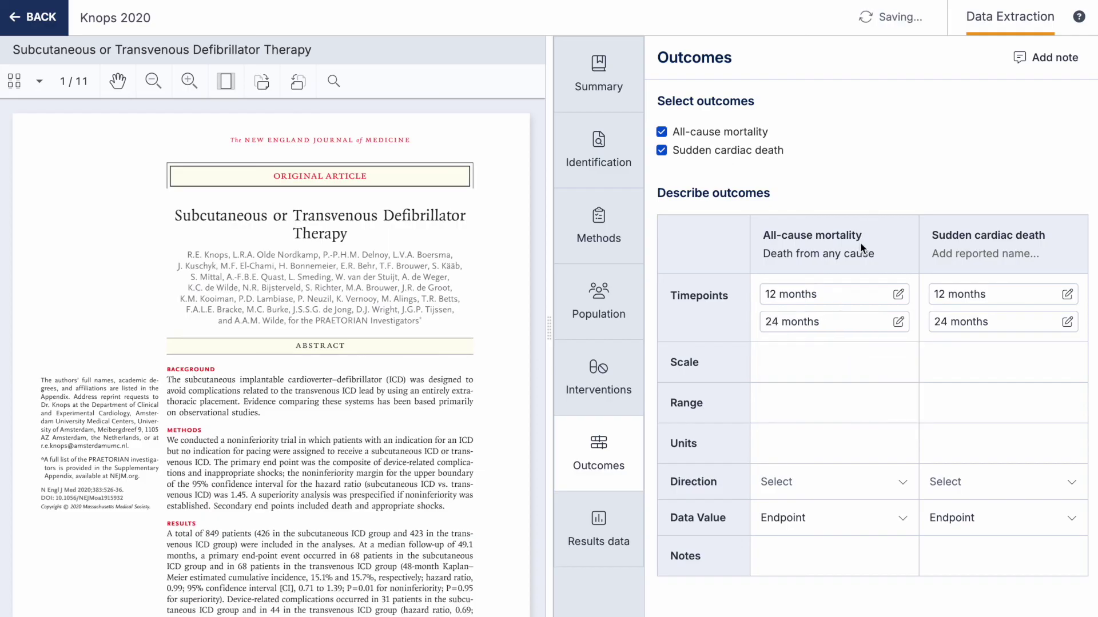
{"action": "left_click", "coordinate": [829, 330]}
{"action": "left_click", "coordinate": [824, 400]}
{"action": "type", "text": "2 years"}
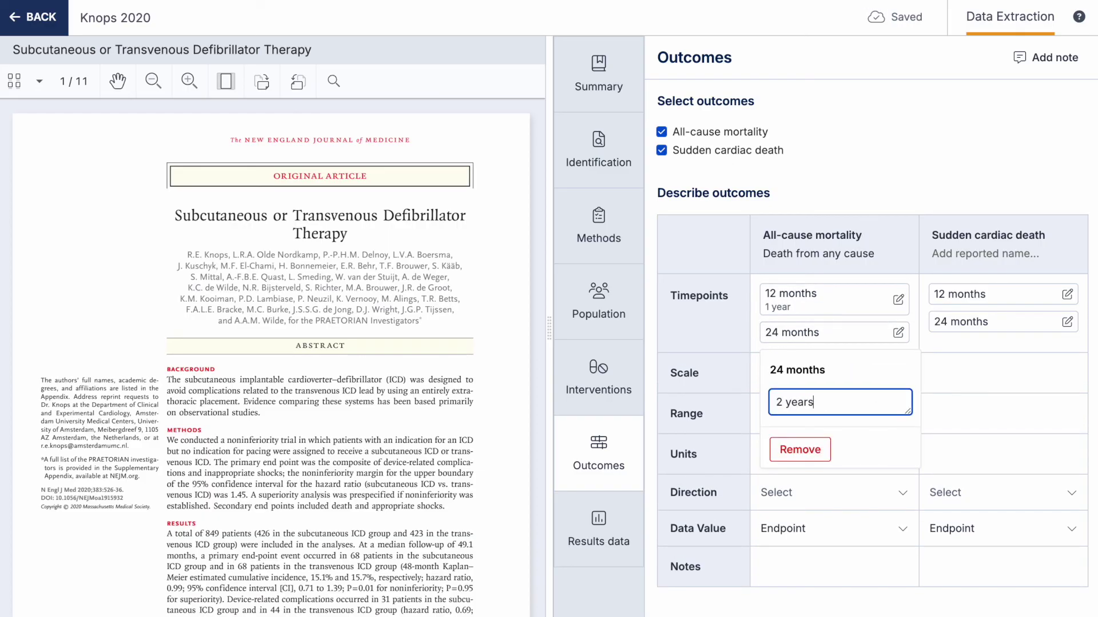
{"action": "key", "text": "Return"}
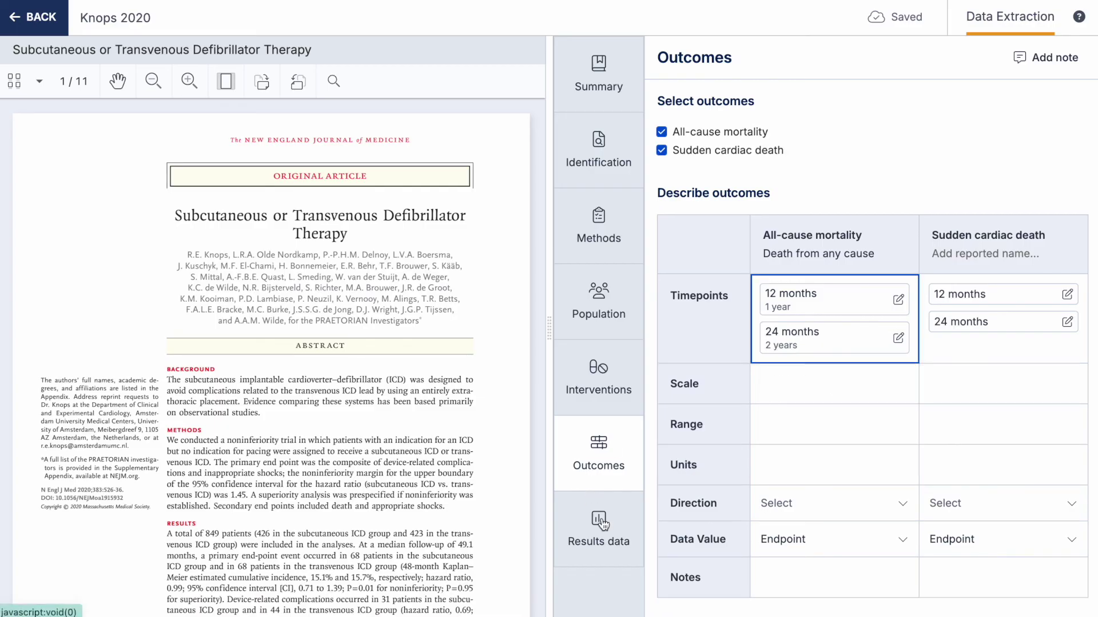
Step: Open the All-cause mortality outcome settings from the Results data tab
{"action": "left_click", "coordinate": [602, 523]}
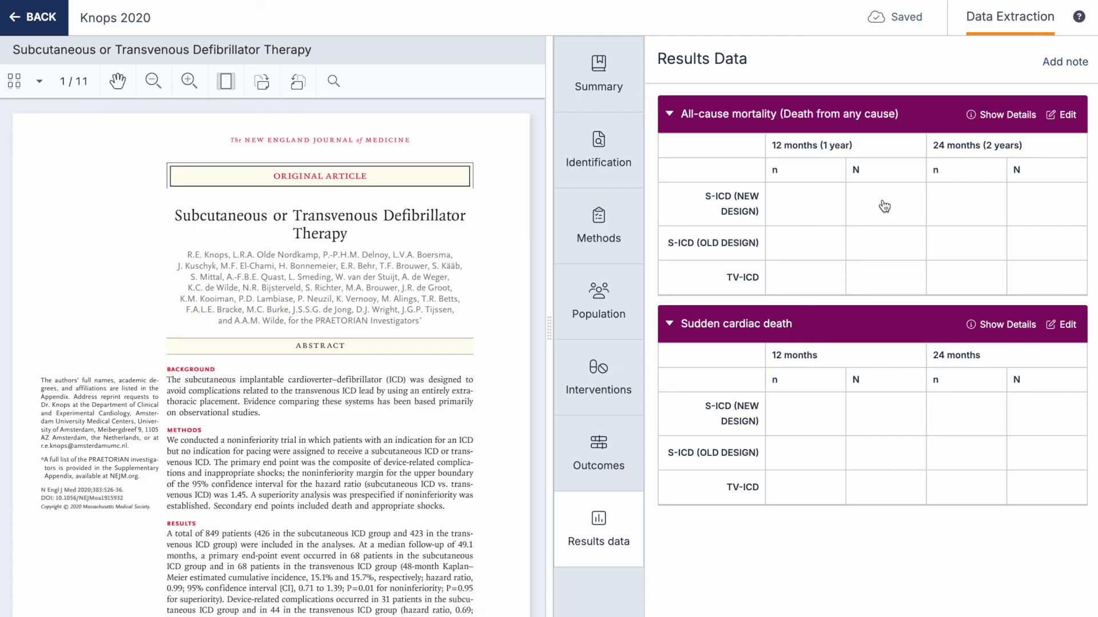
{"action": "left_click", "coordinate": [1062, 115]}
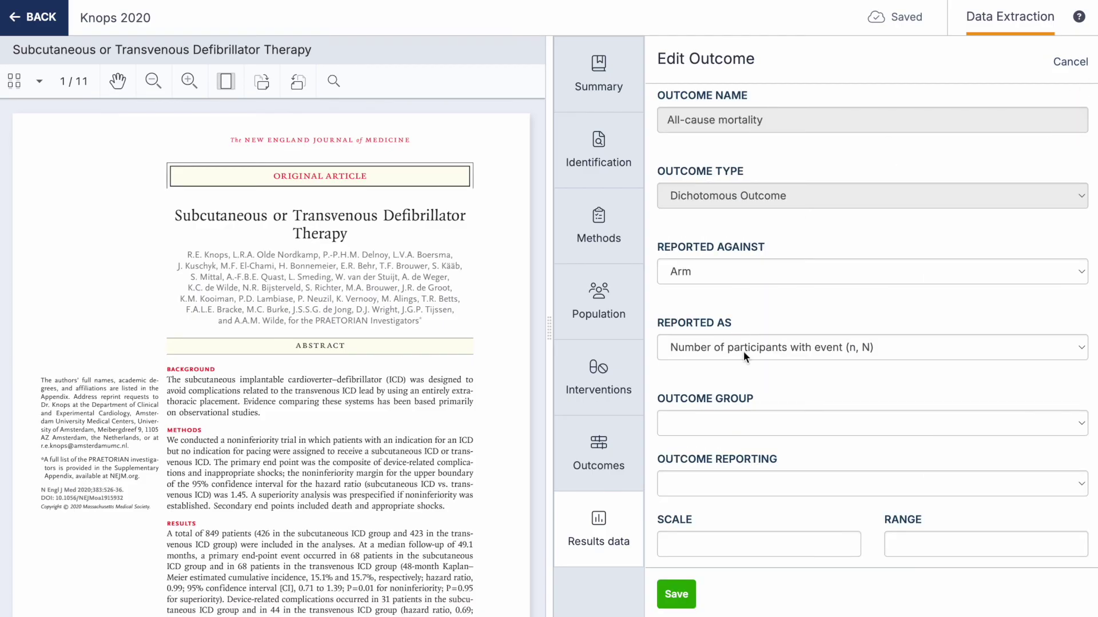
Step: Report All-cause mortality as Arm vs Reference arm with Hazard ratio (HR, CI, N, p-value)
{"action": "left_click", "coordinate": [743, 352]}
{"action": "left_click", "coordinate": [729, 404]}
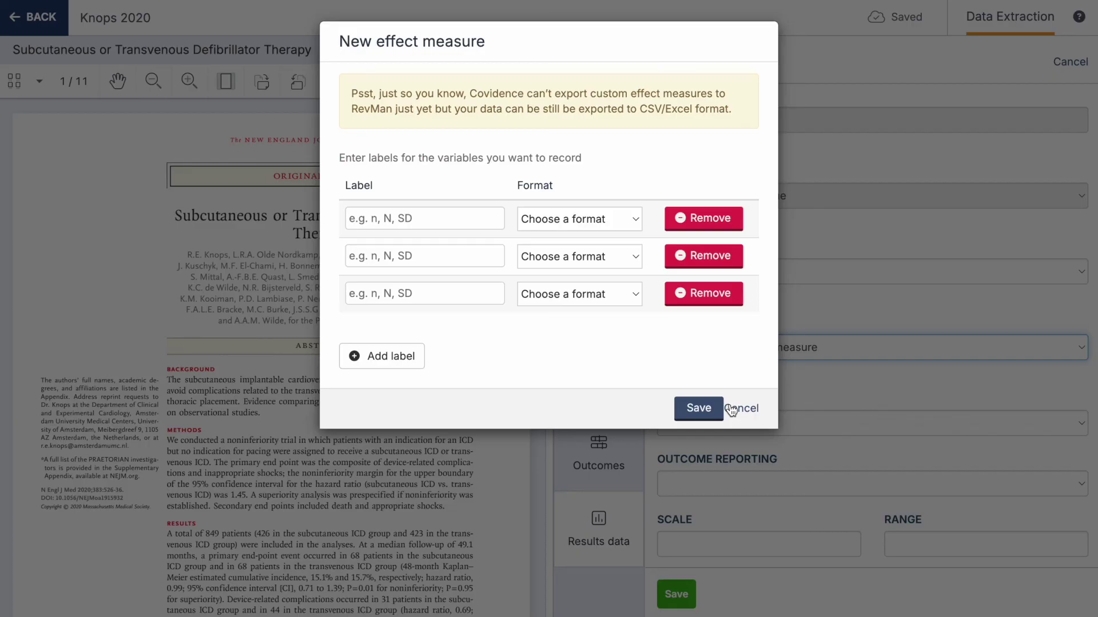
{"action": "left_click", "coordinate": [741, 408]}
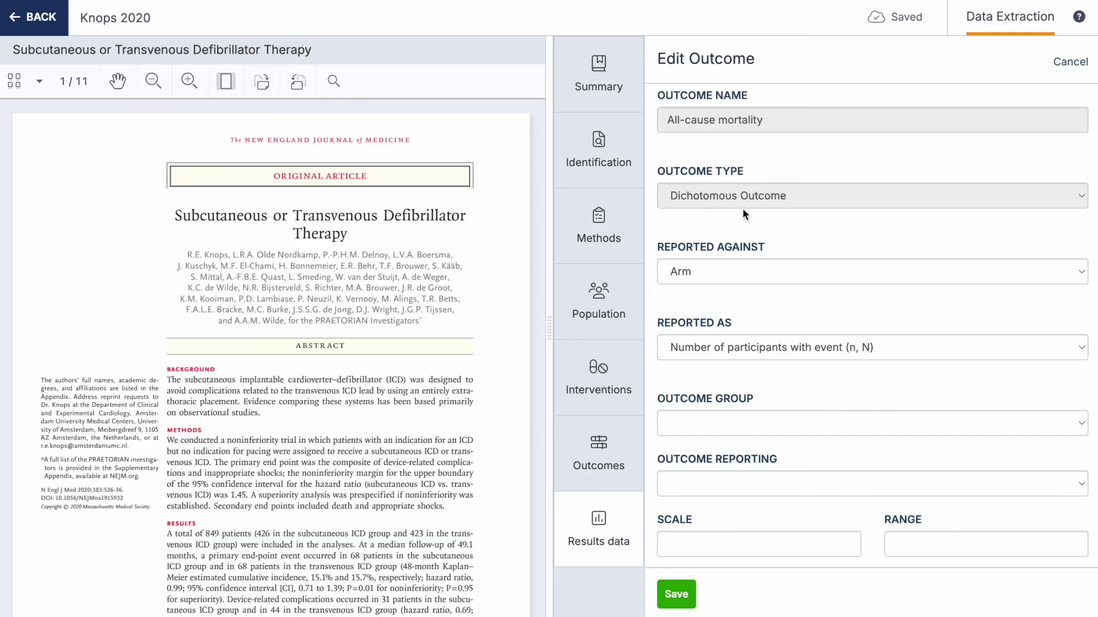
{"action": "left_click", "coordinate": [716, 273]}
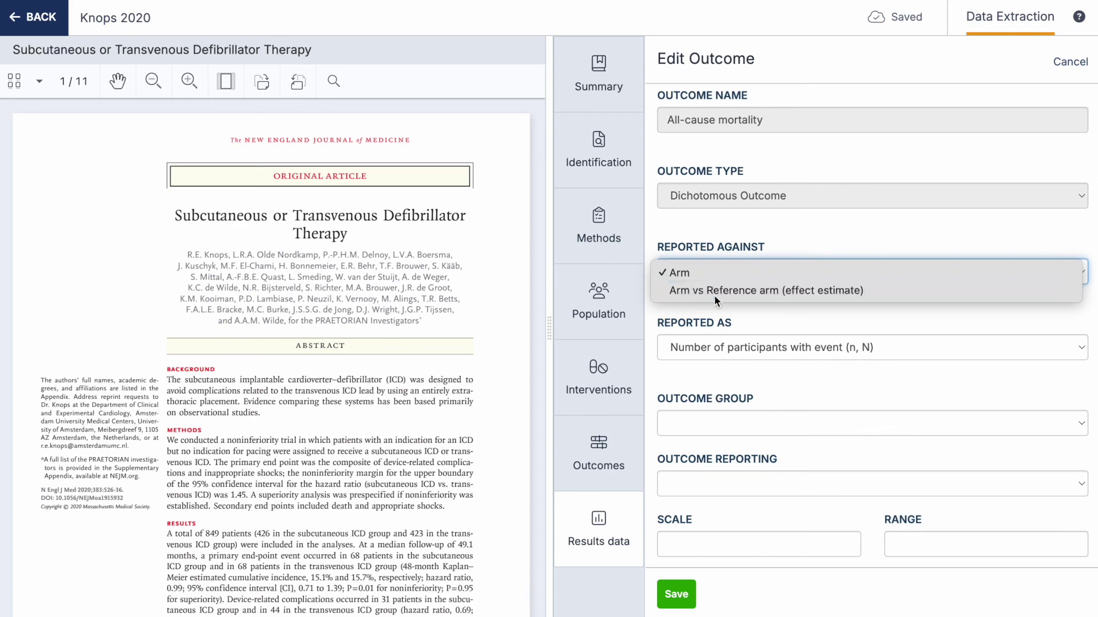
{"action": "left_click", "coordinate": [715, 295]}
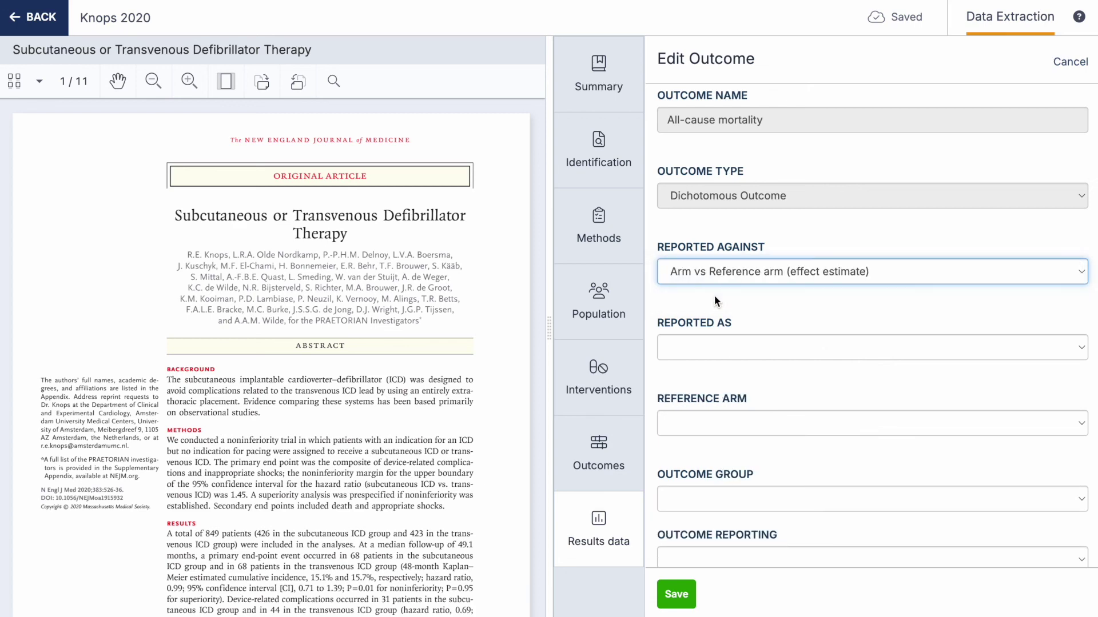
{"action": "left_click", "coordinate": [709, 340]}
{"action": "left_click", "coordinate": [707, 381]}
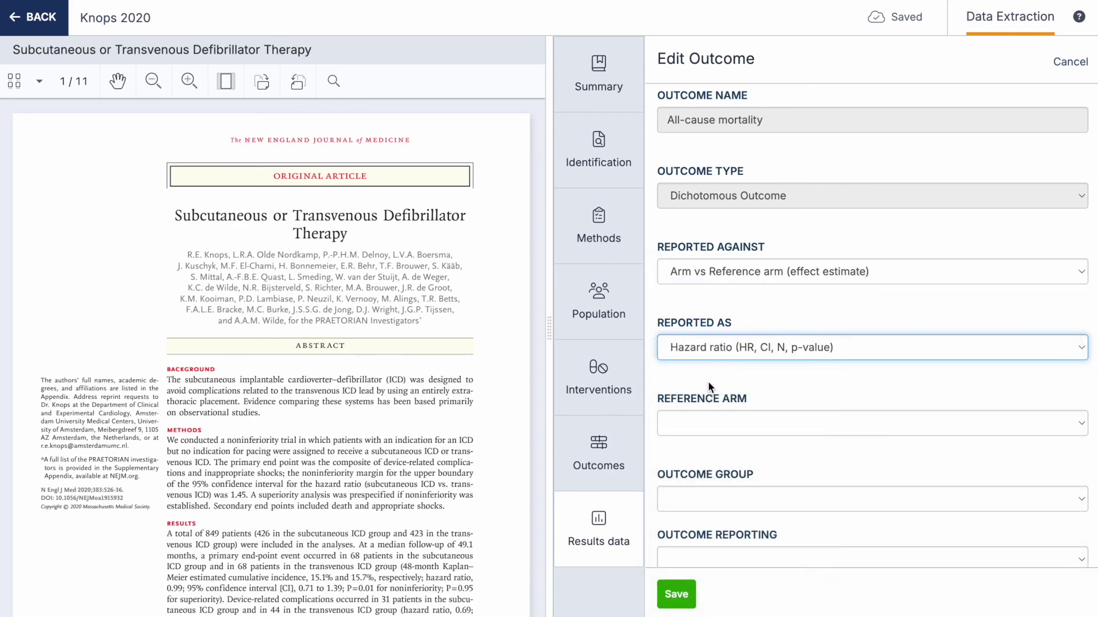